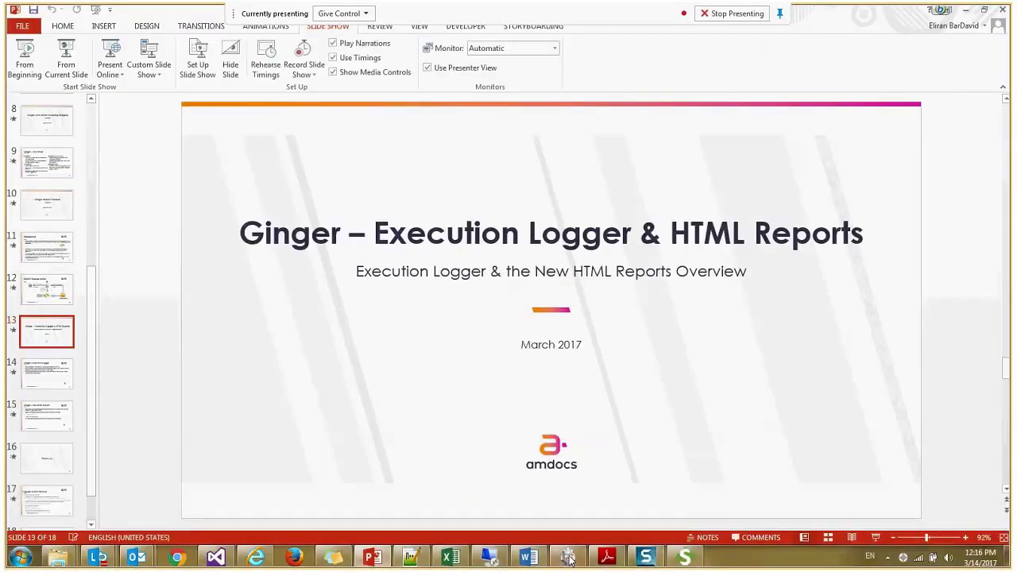
Step: Switch to Ginger and map the MyWebServicesApp - Agent 1 agent to the MyWebServicesApp application
click(569, 558)
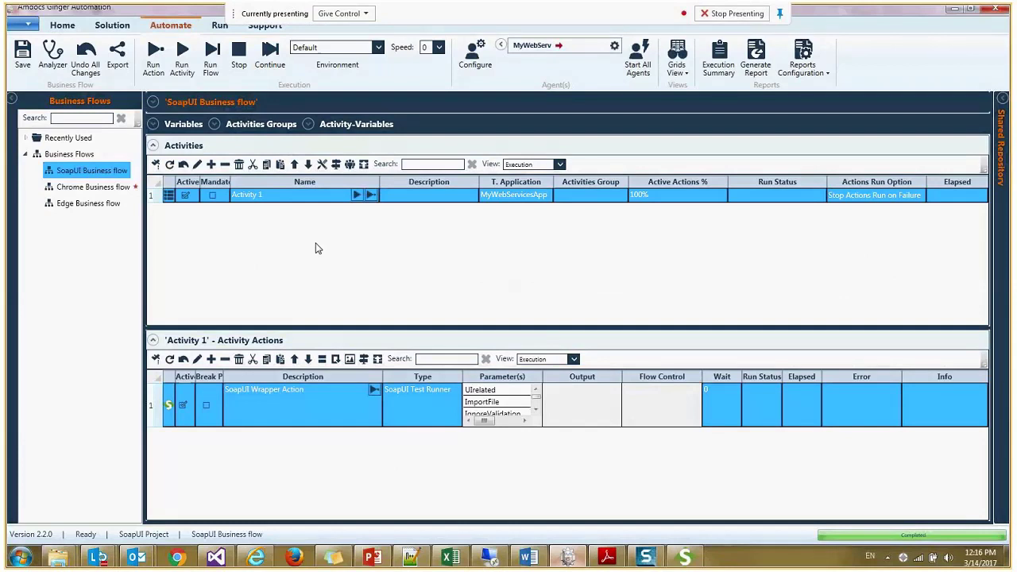
click(616, 47)
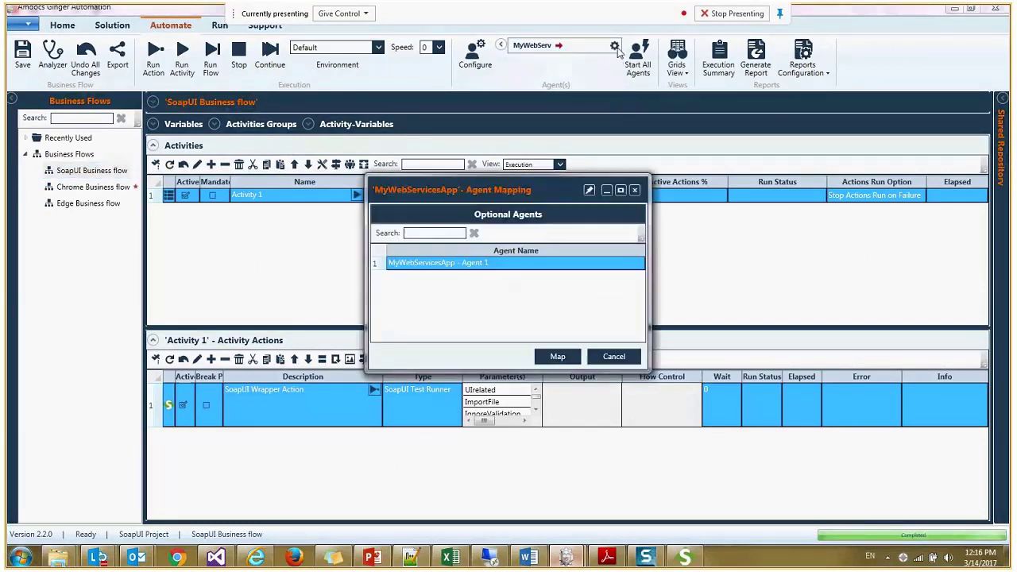
click(557, 356)
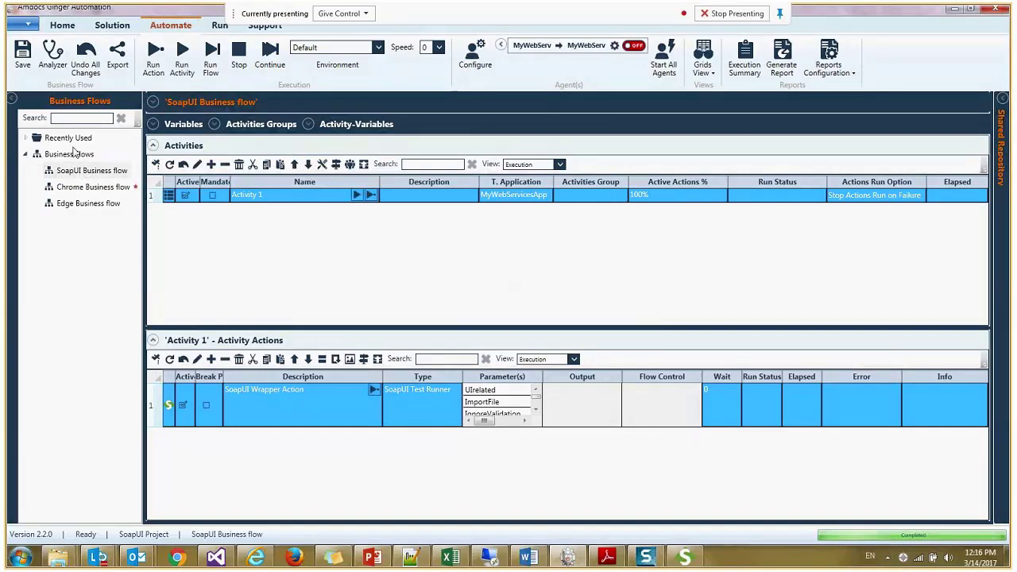
Step: Review the MyWebServicesApp - Agent 1 driver configurations, especially the SoapUI directory, execution outputs and saved XML paths
click(111, 26)
click(83, 239)
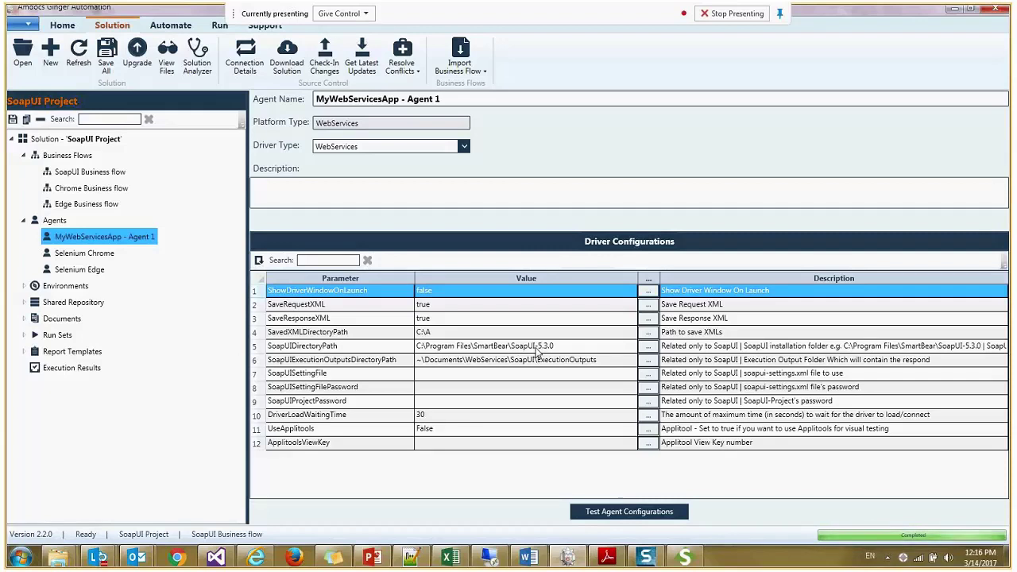
click(570, 345)
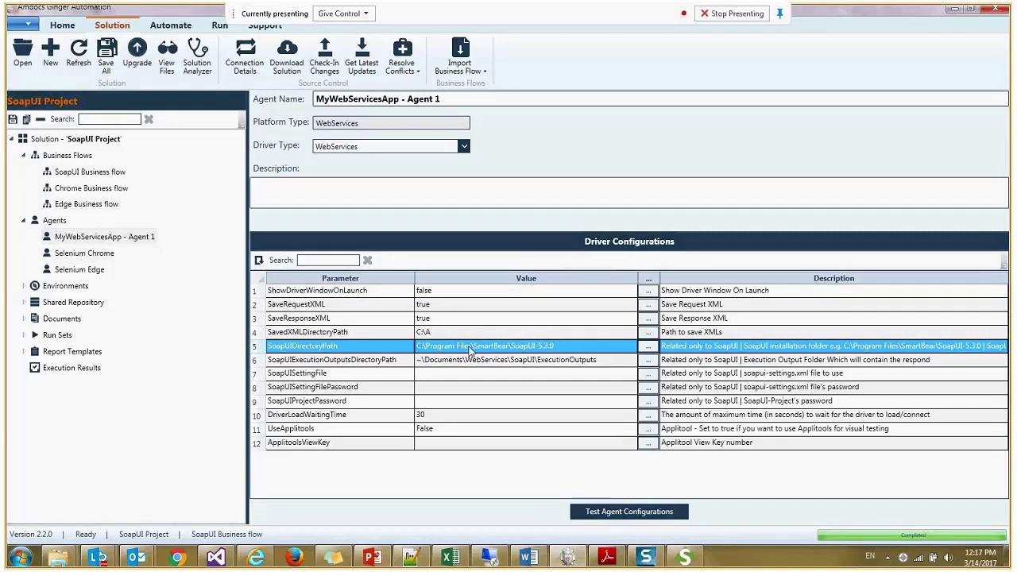
click(441, 362)
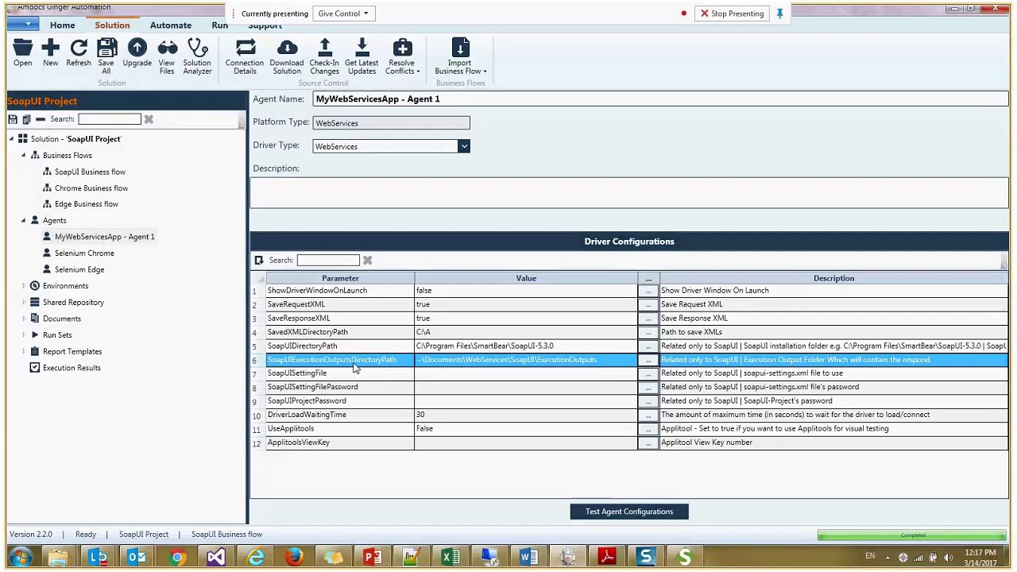
click(344, 333)
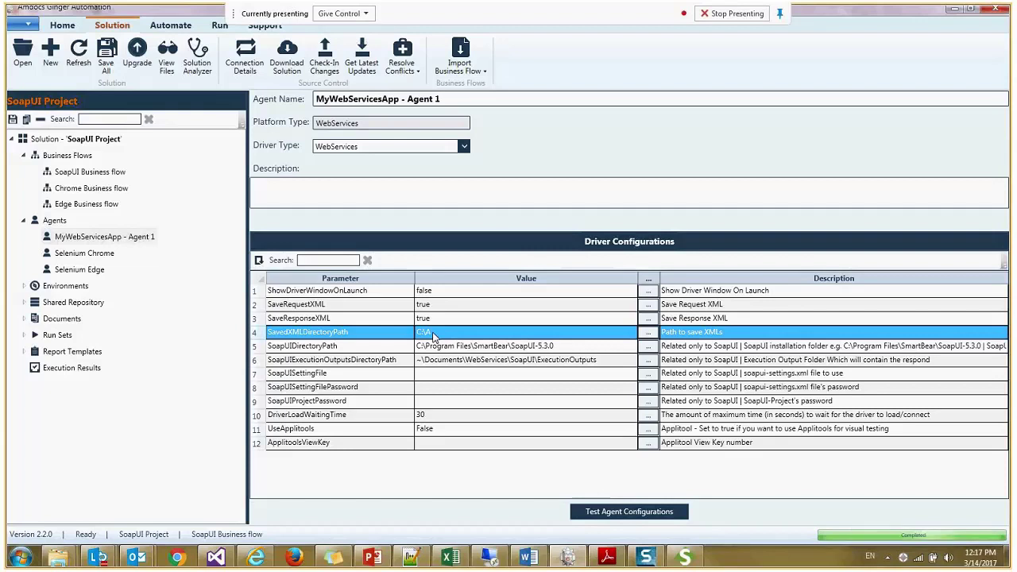
click(445, 362)
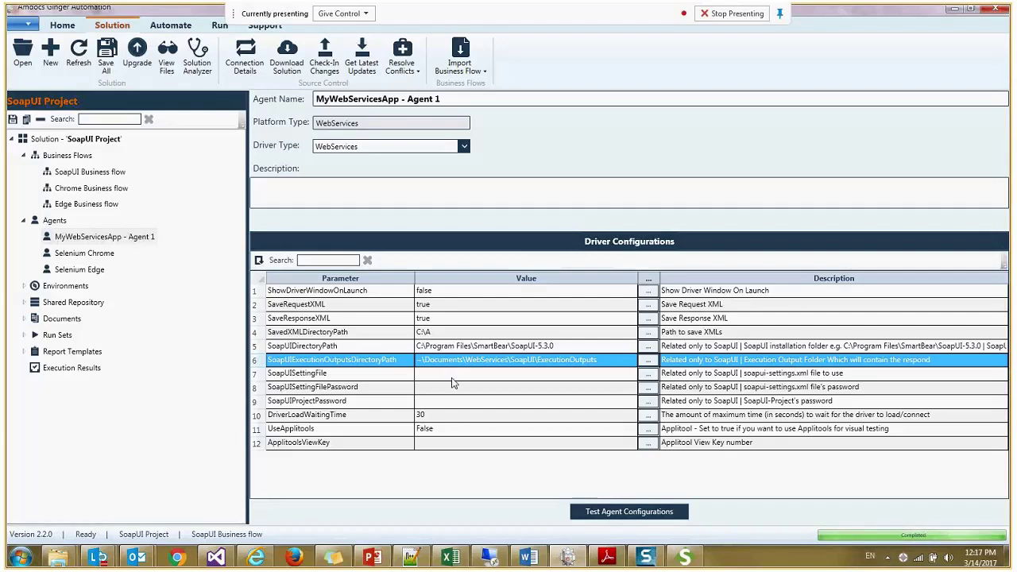
Step: Add a SoapUI Wrapper Action to Activity 1 of the SoapUI business flow
click(170, 25)
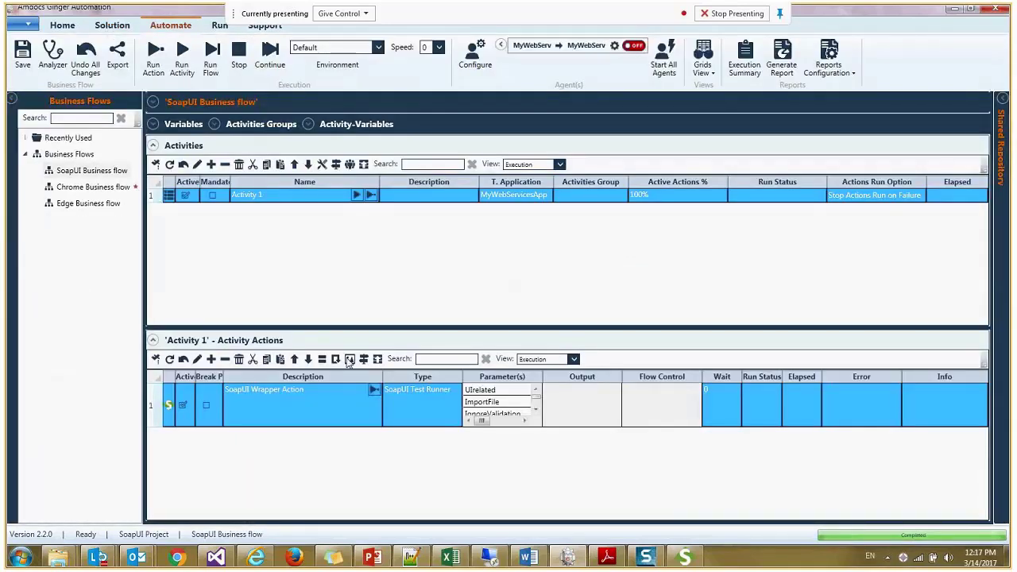
click(211, 358)
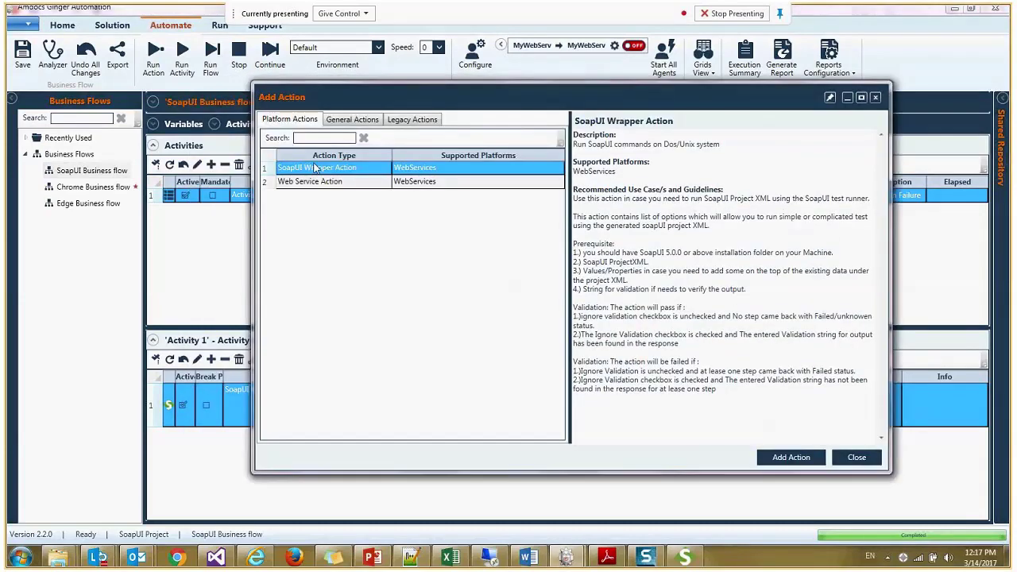
double_click(342, 169)
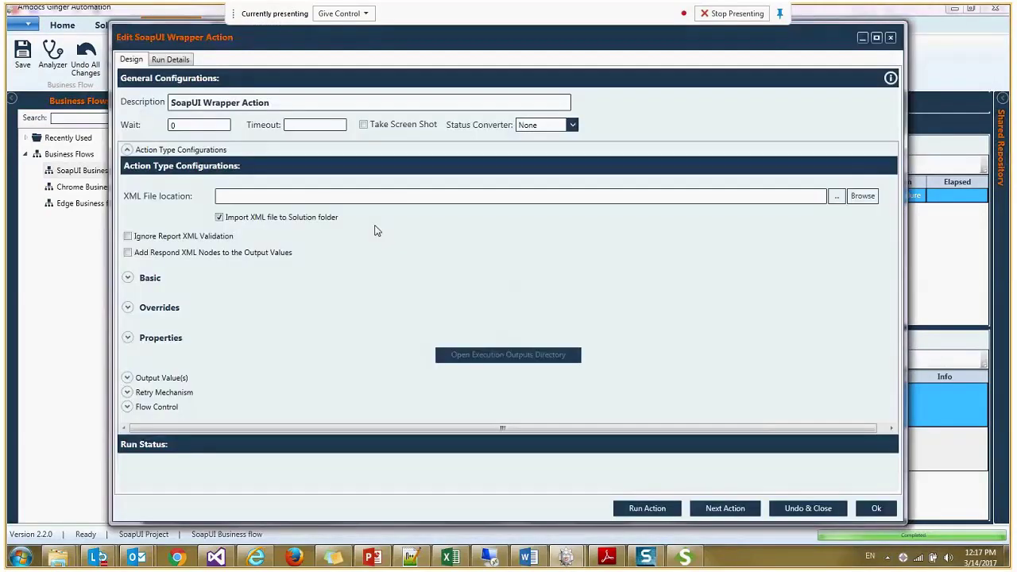
Step: Load the mps_wsf-soapui-project XML file from the desktop as the action's XML file
click(862, 195)
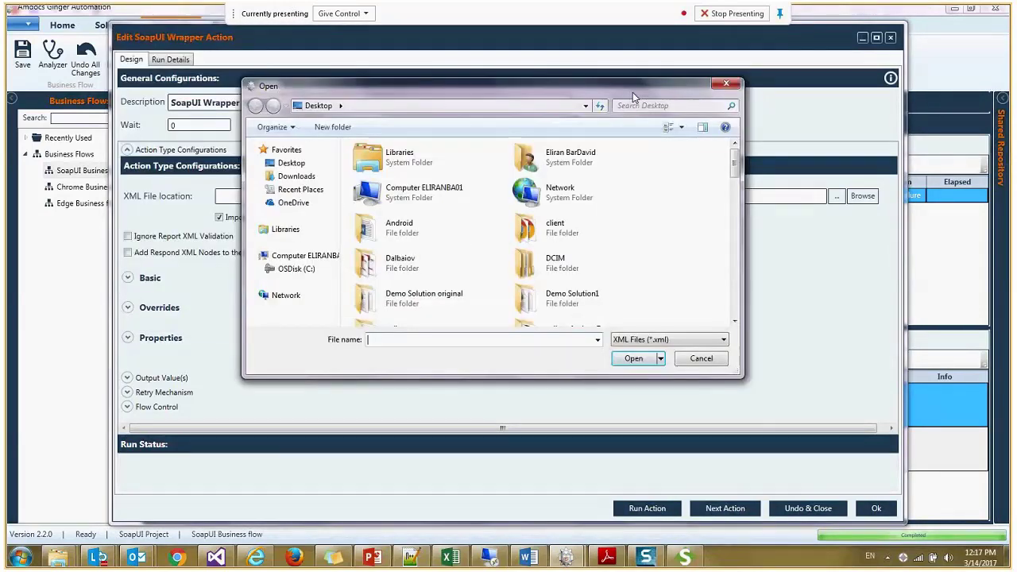
scroll(445, 230, down, 10)
click(404, 251)
double_click(405, 250)
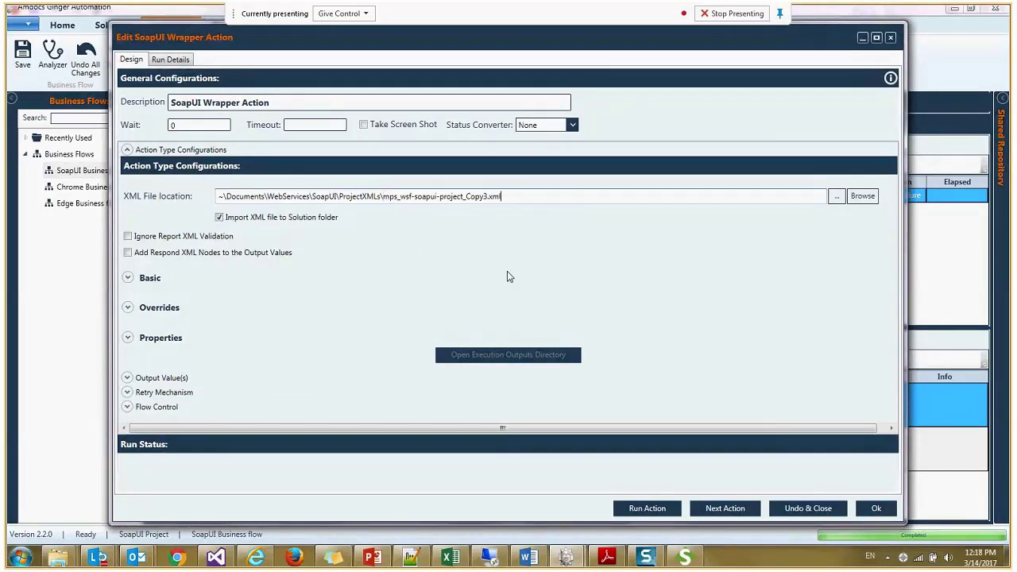
Step: Switch to SoapUI, examine the services and test suites of the MPS_WSF project, and return to Ginger
click(690, 559)
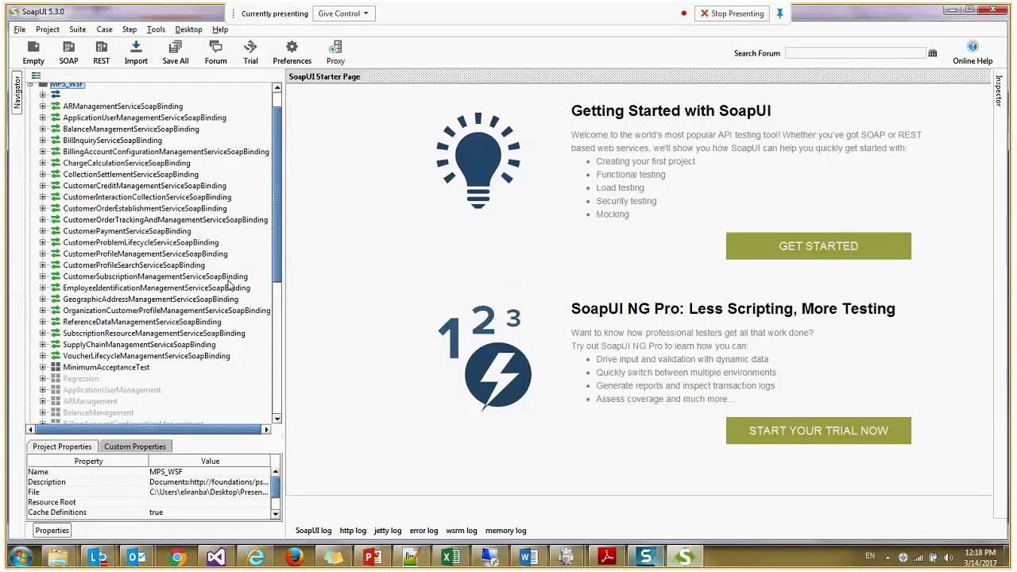
scroll(238, 278, down, 7)
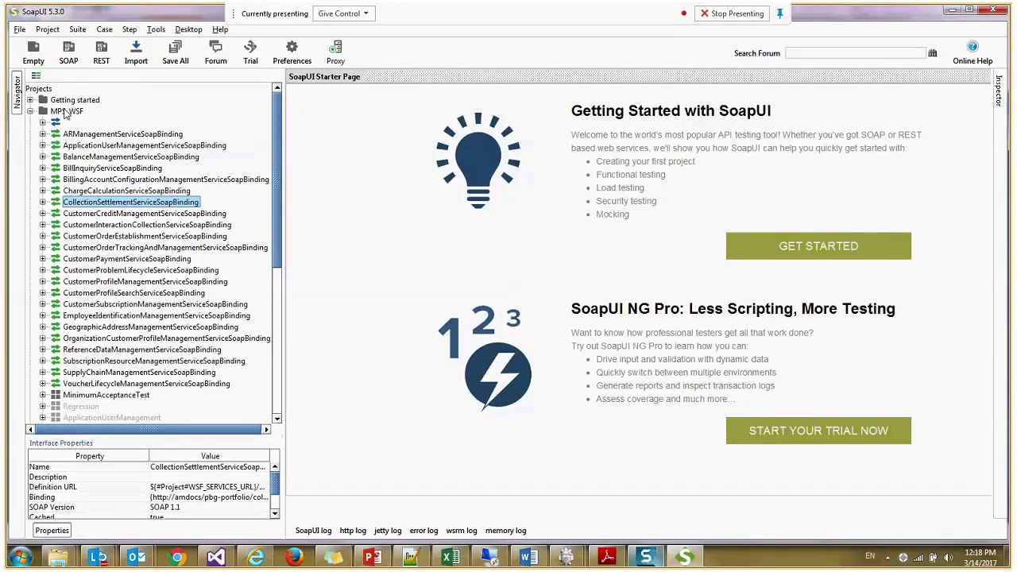
click(66, 111)
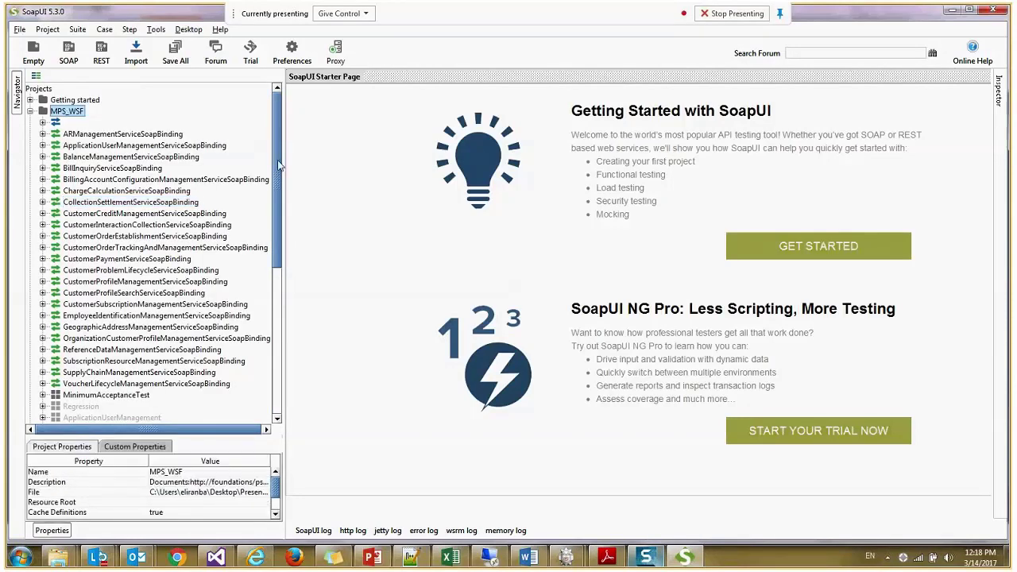
drag(278, 170, 293, 106)
click(126, 191)
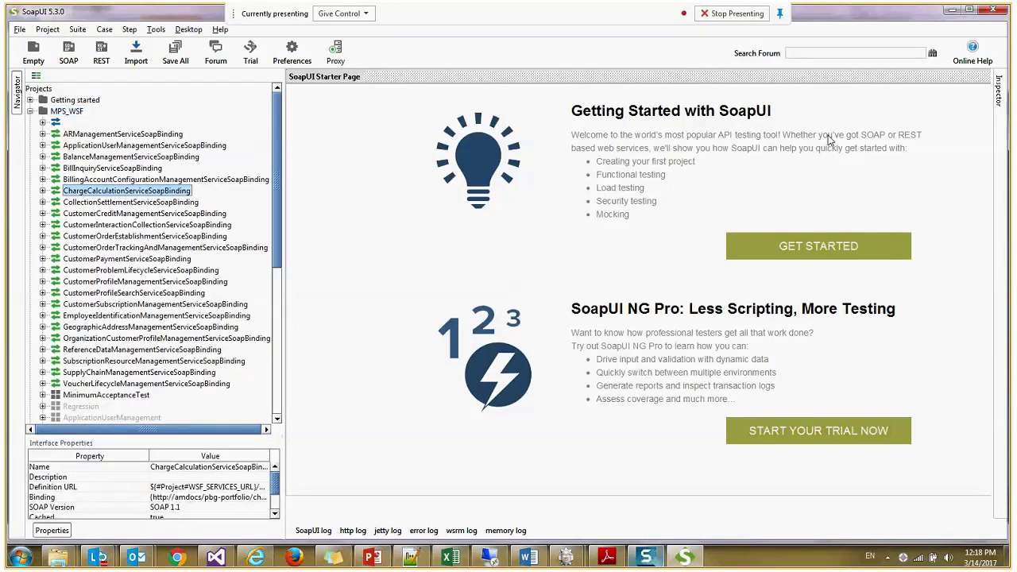
click(951, 14)
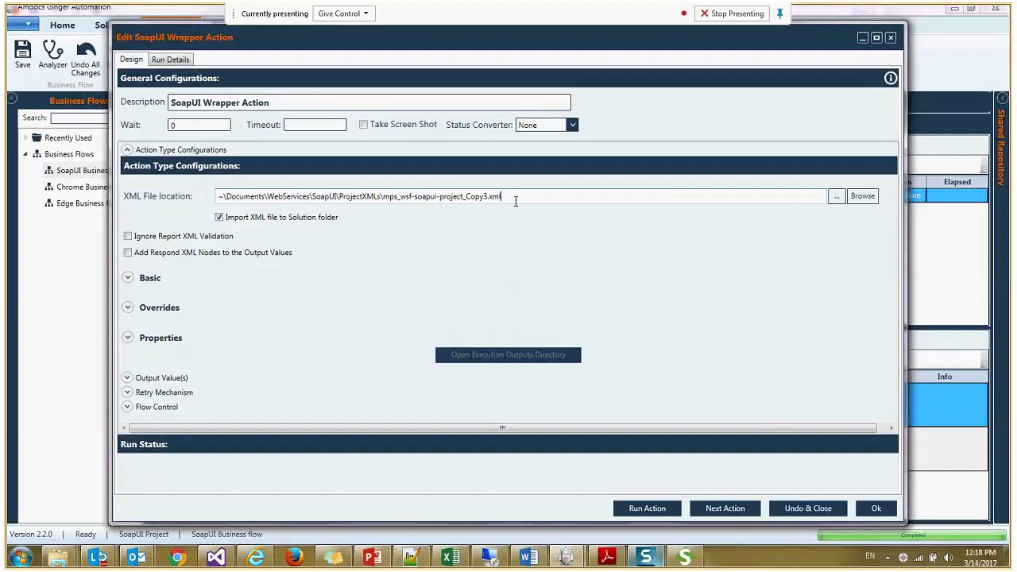
drag(508, 197, 466, 196)
click(353, 196)
drag(537, 197, 416, 197)
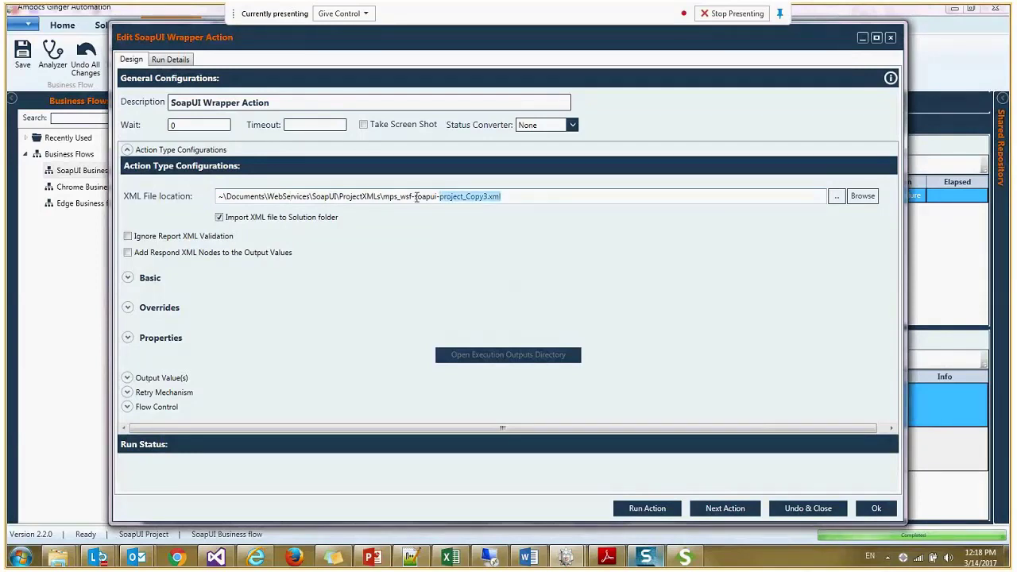
click(416, 197)
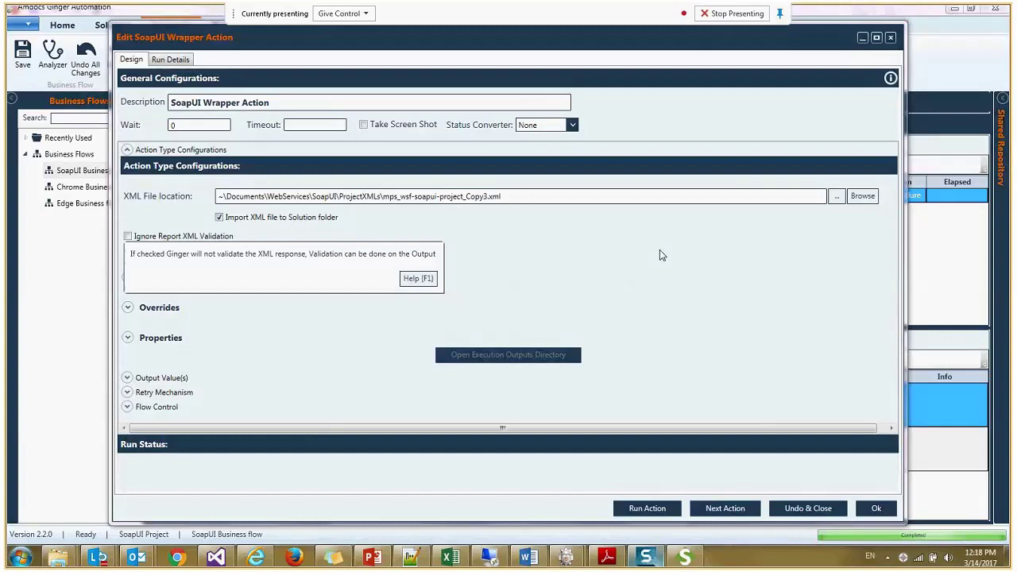
Step: In the action's basic settings, choose the CustomerProfileManagement test suite and the createIndividualCustomerProfileForContact test case
click(127, 277)
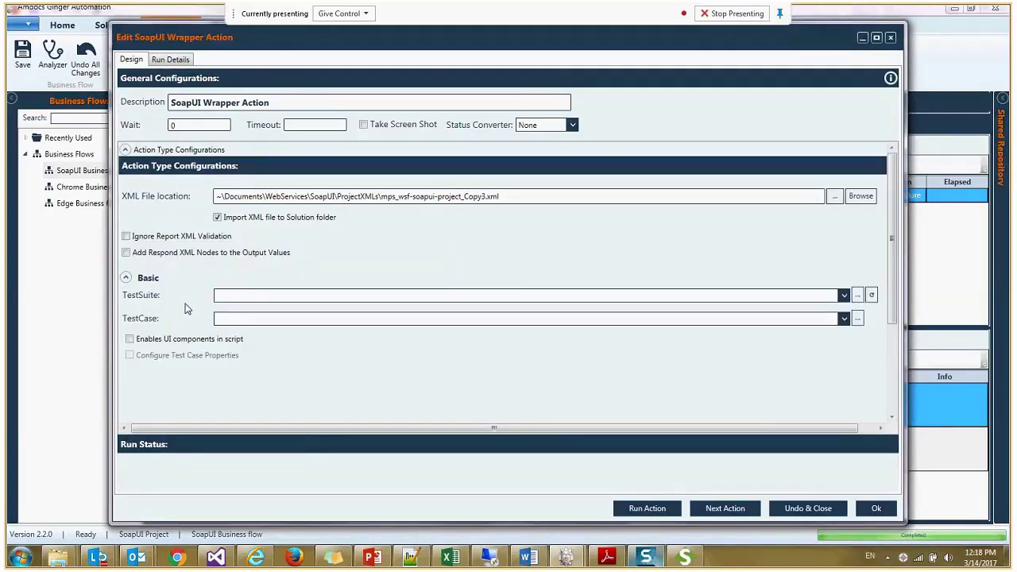
drag(894, 259, 894, 306)
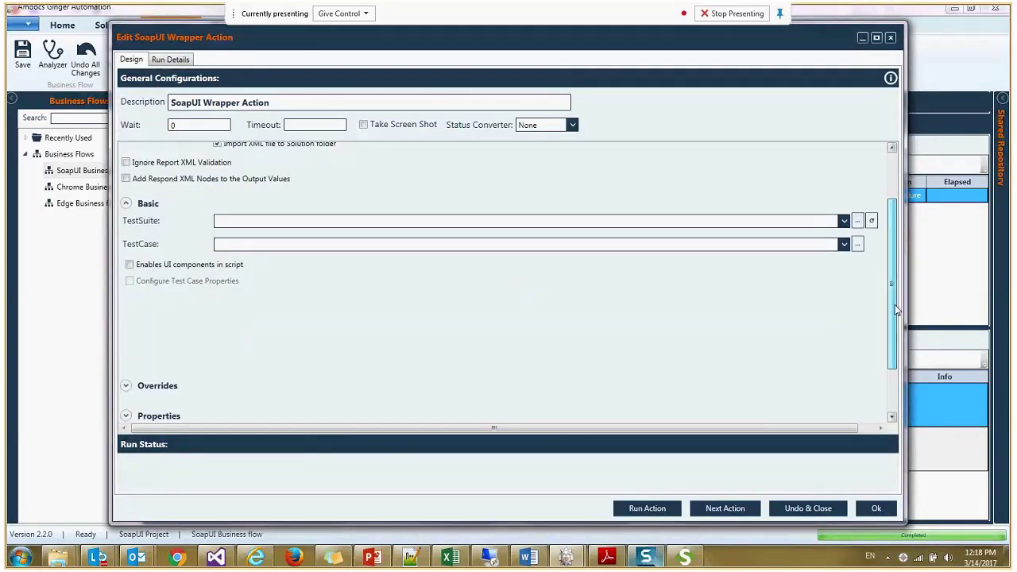
click(843, 220)
scroll(294, 333, down, 1)
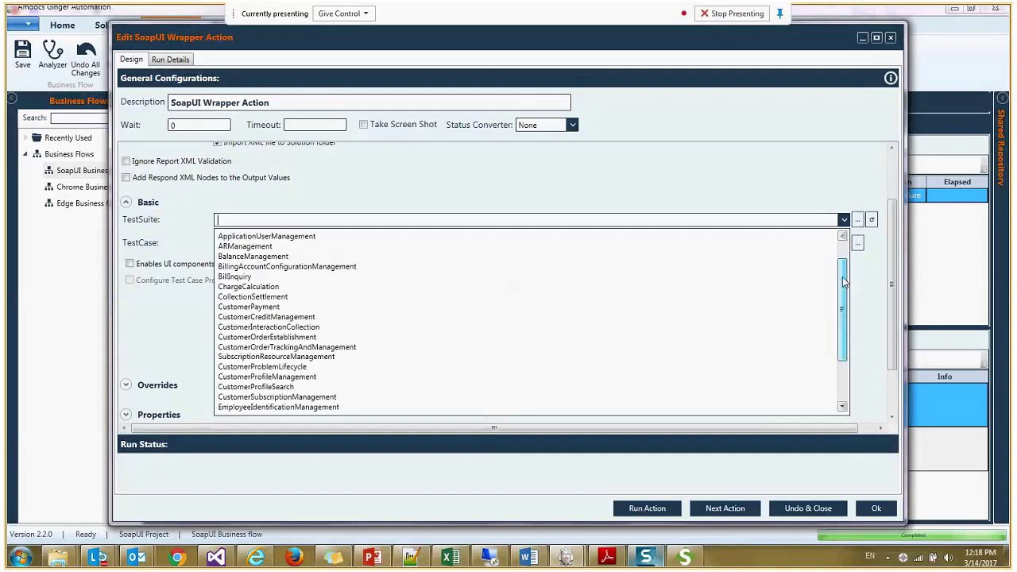
scroll(294, 333, up, 1)
click(239, 407)
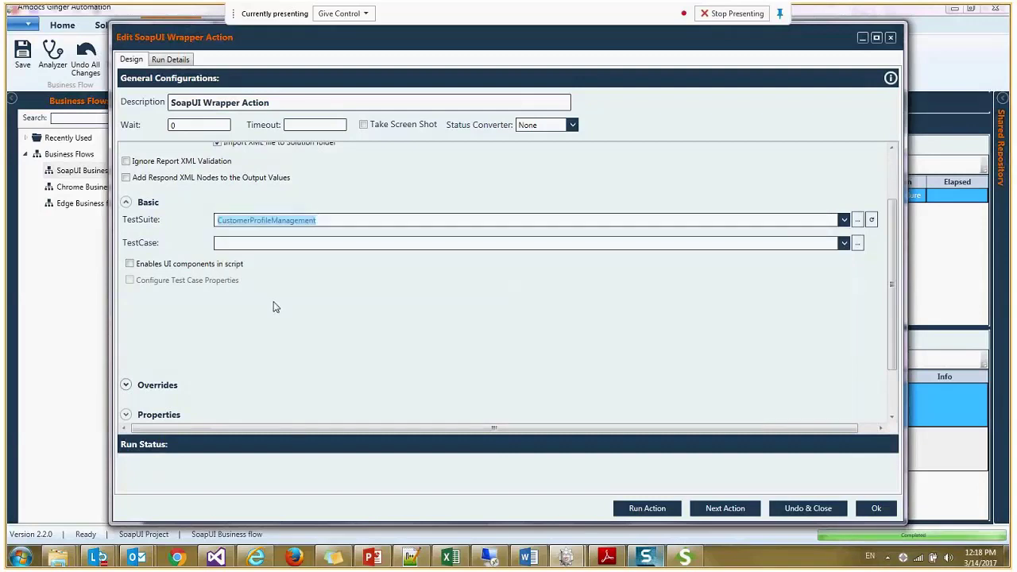
click(318, 243)
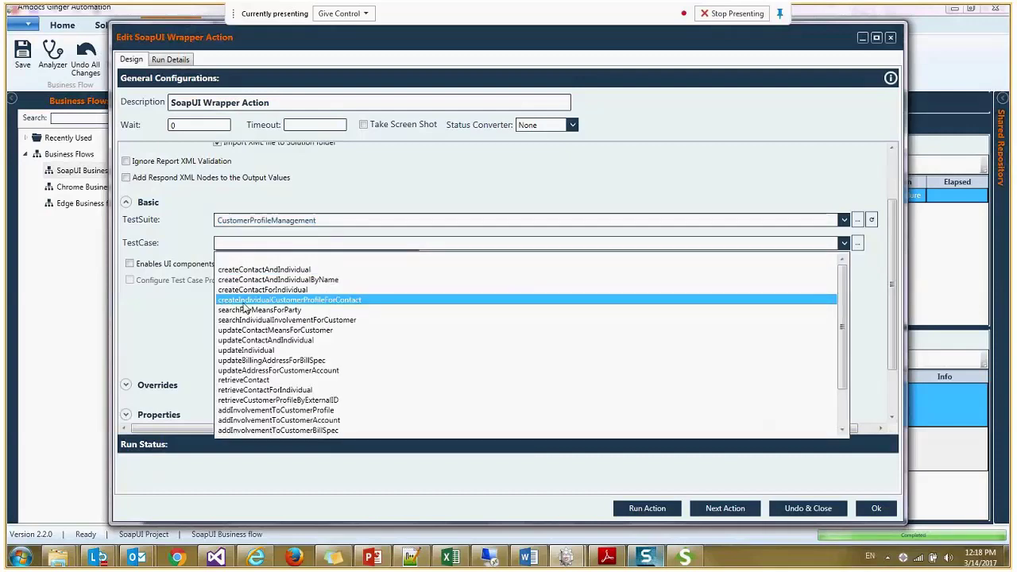
click(337, 301)
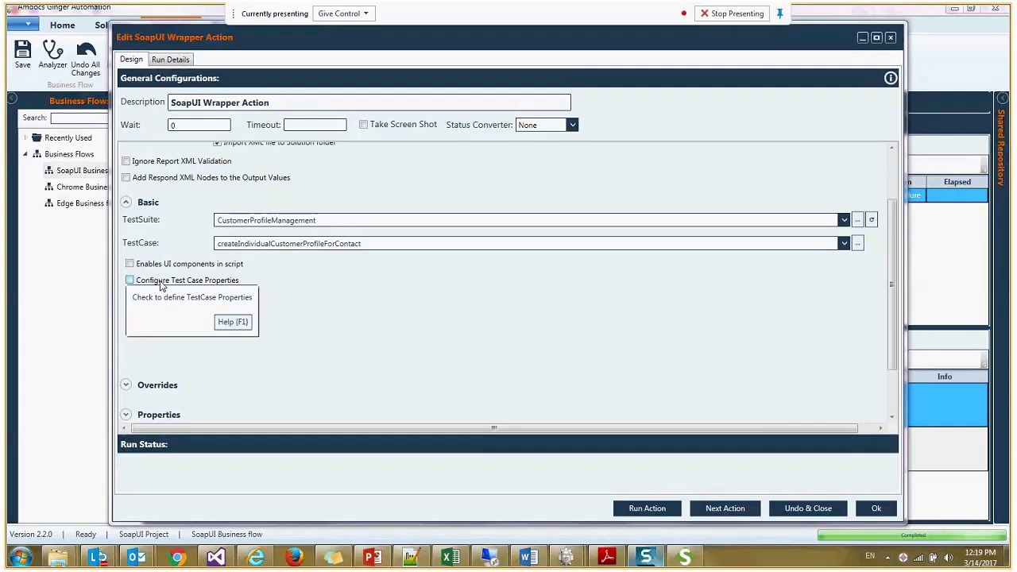
Step: Enable Configure Test Case Properties and look through the TestCase Properties table
click(129, 280)
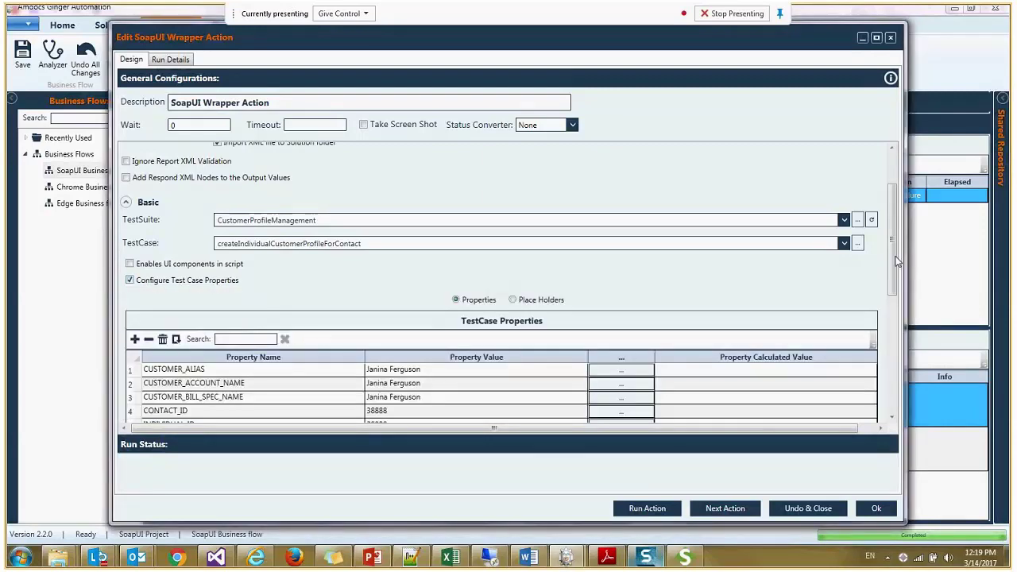
drag(891, 258, 889, 281)
scroll(894, 295, down, 2)
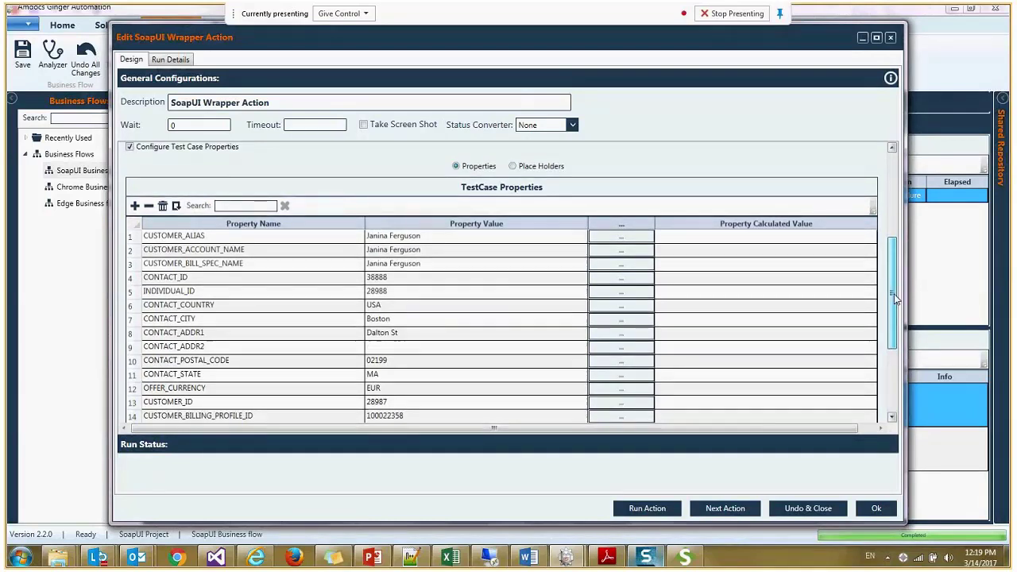
drag(899, 299, 902, 293)
scroll(902, 306, down, 2)
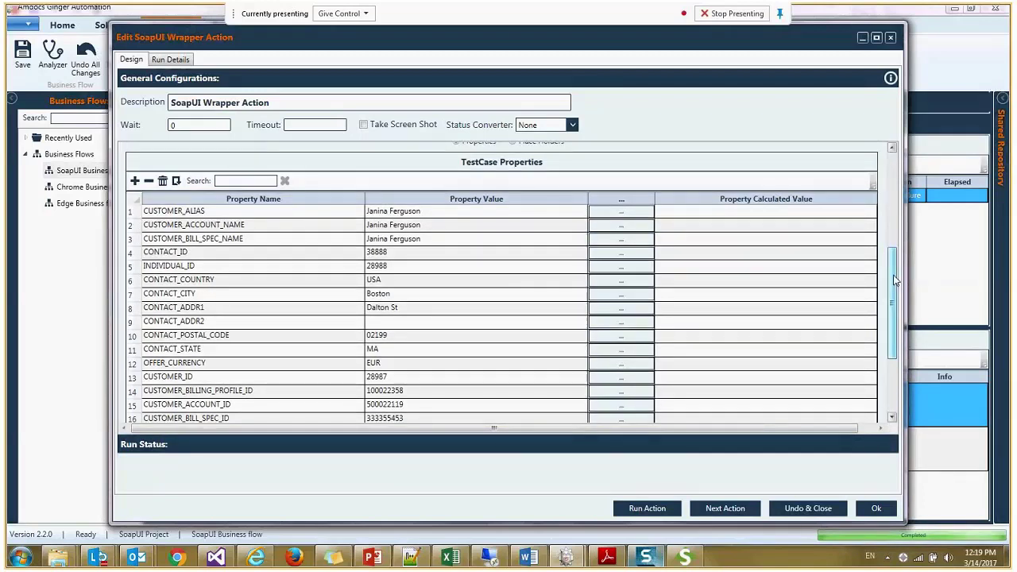
scroll(390, 263, up, 1)
Step: Replace the CONTACT_ID and INDIVIDUAL_ID property values of the test case with new ID numbers
click(390, 261)
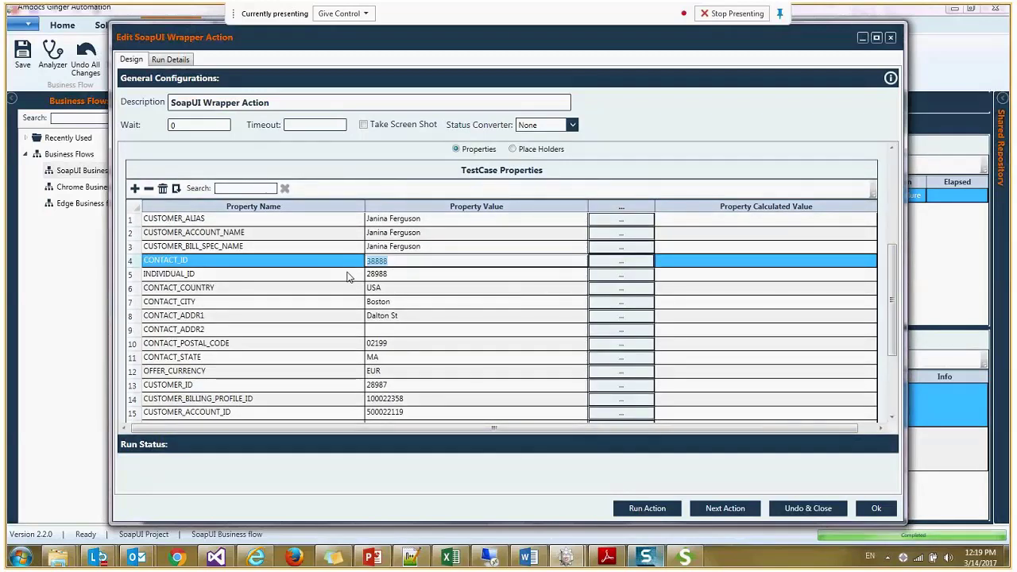
key(BackSpace)
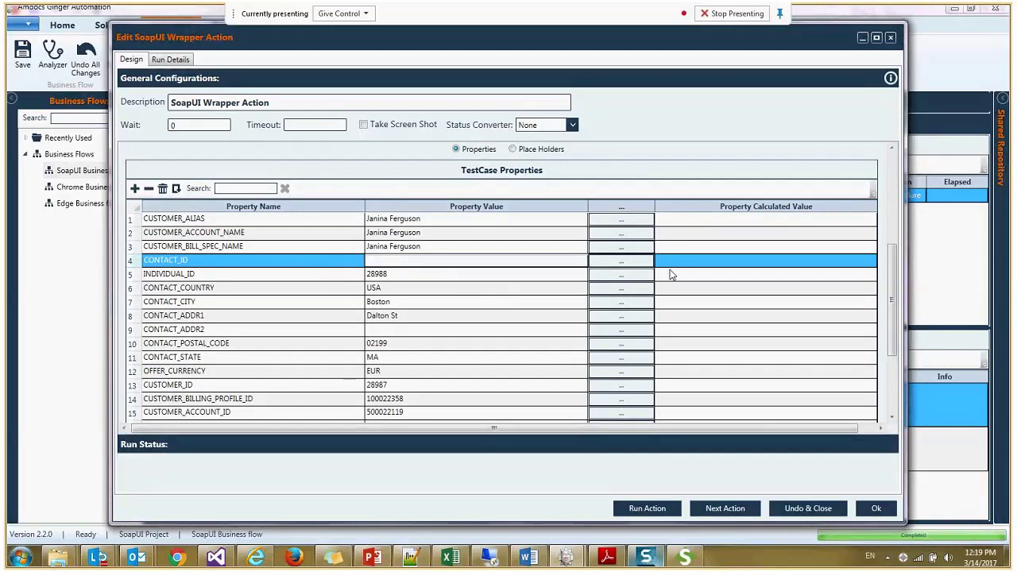
text(11422)
click(397, 274)
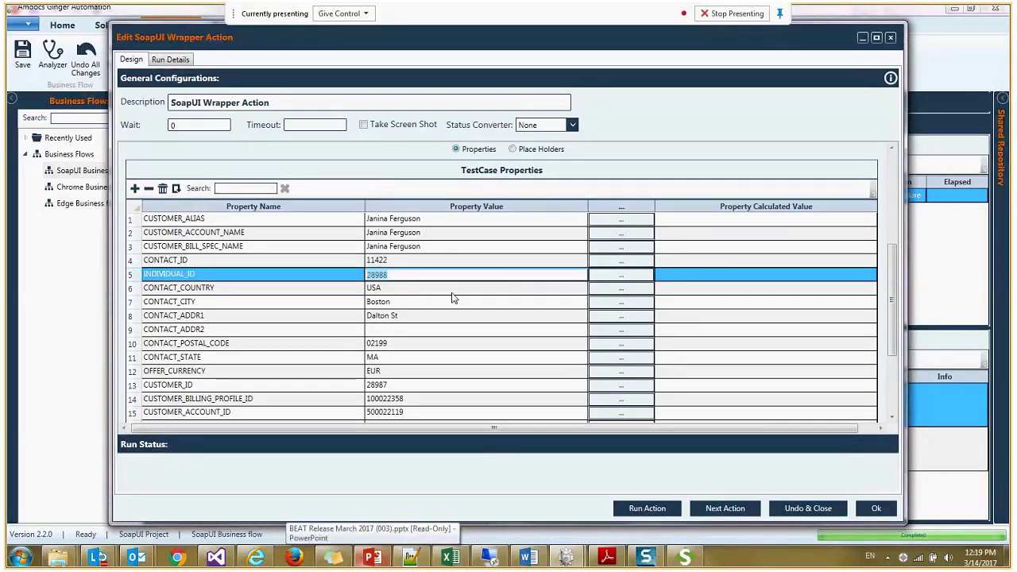
key(BackSpace)
click(411, 556)
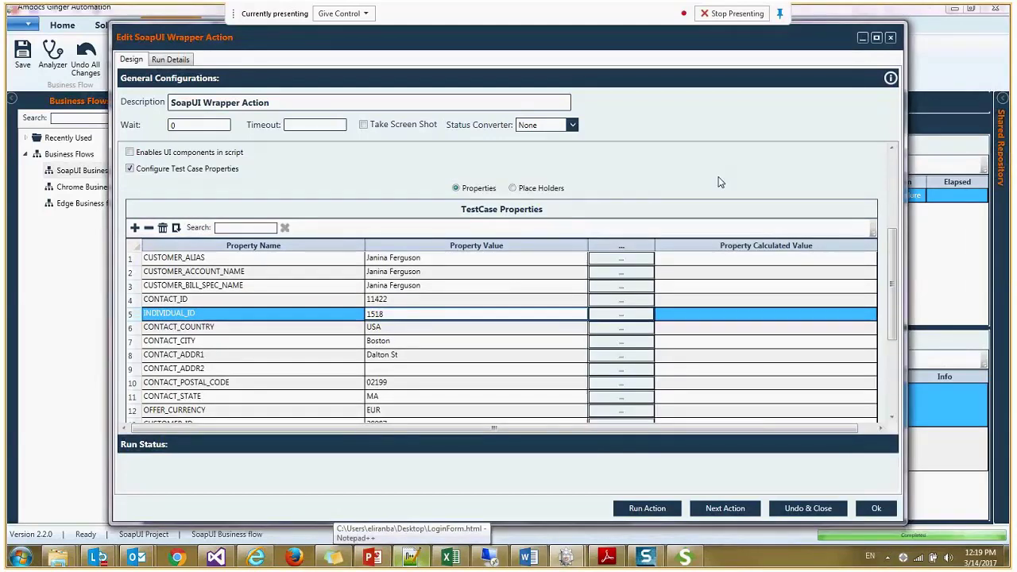
click(719, 182)
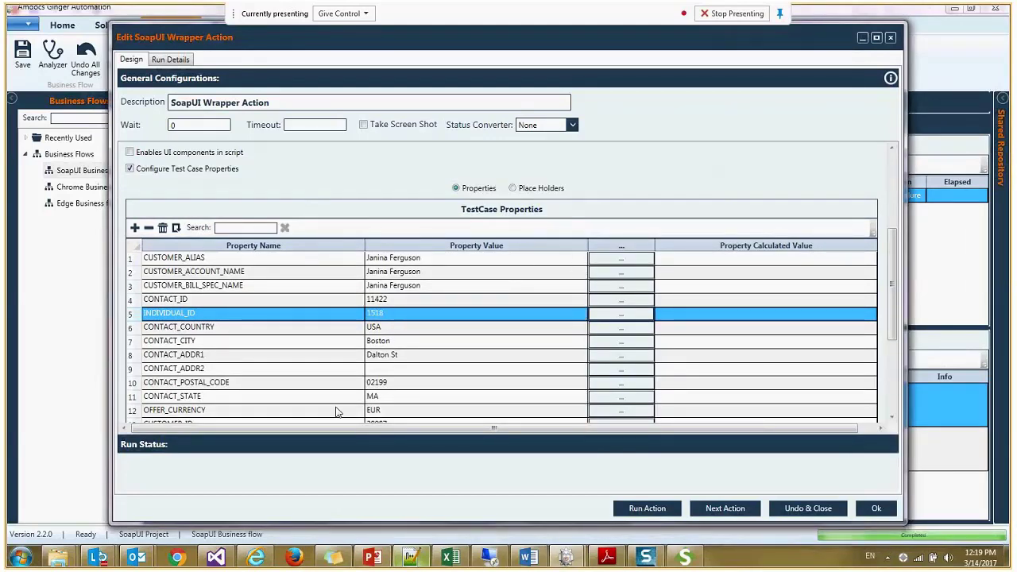
mouse_move(898, 311)
mouse_down()
mouse_move(901, 359)
mouse_move(904, 325)
mouse_up()
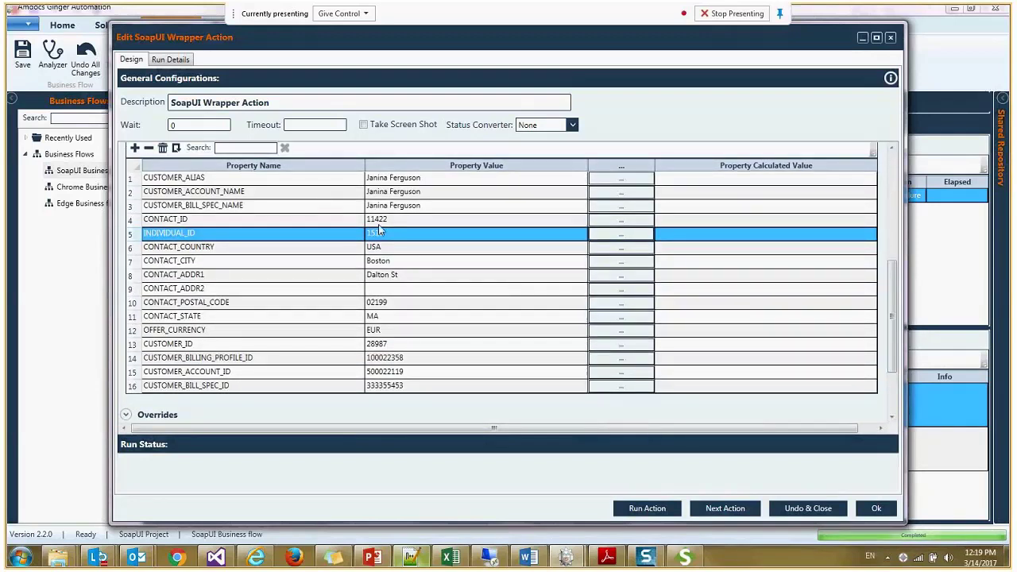
Step: Add a project property named EAASRT with the value ilmps10507.eaas.amdocs.com, copying both from the sticky note
scroll(468, 347, down, 3)
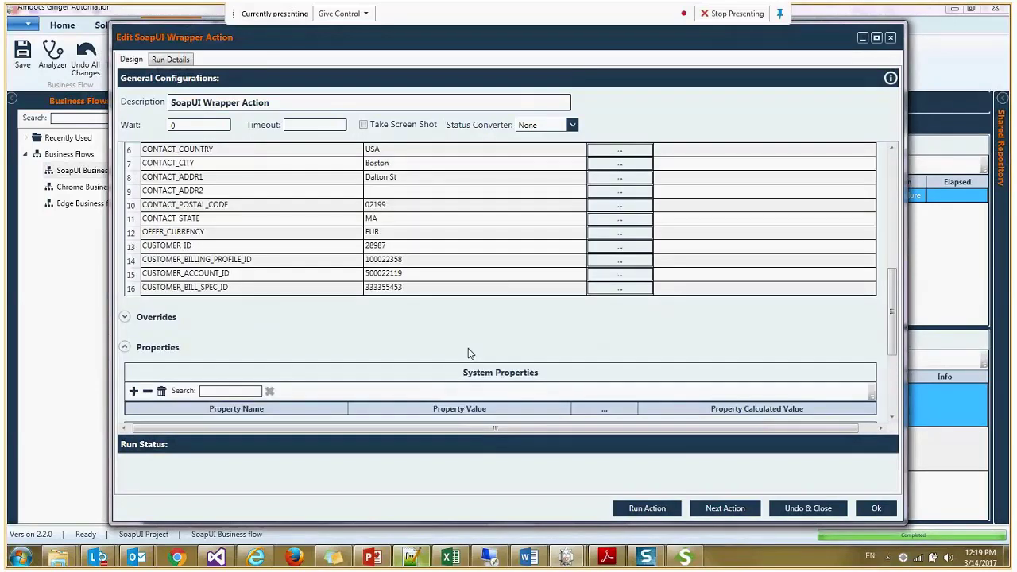
scroll(250, 370, down, 5)
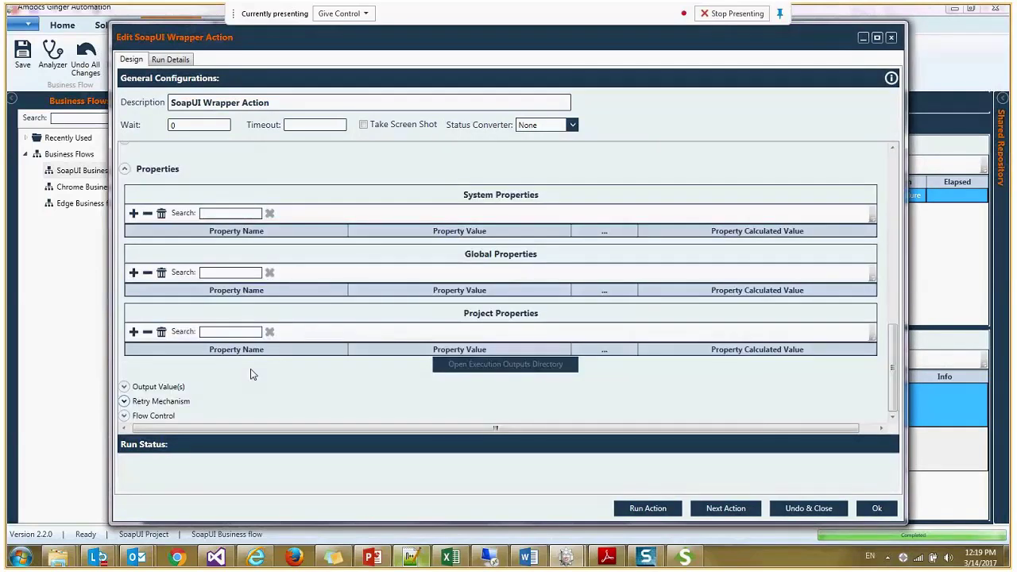
click(333, 556)
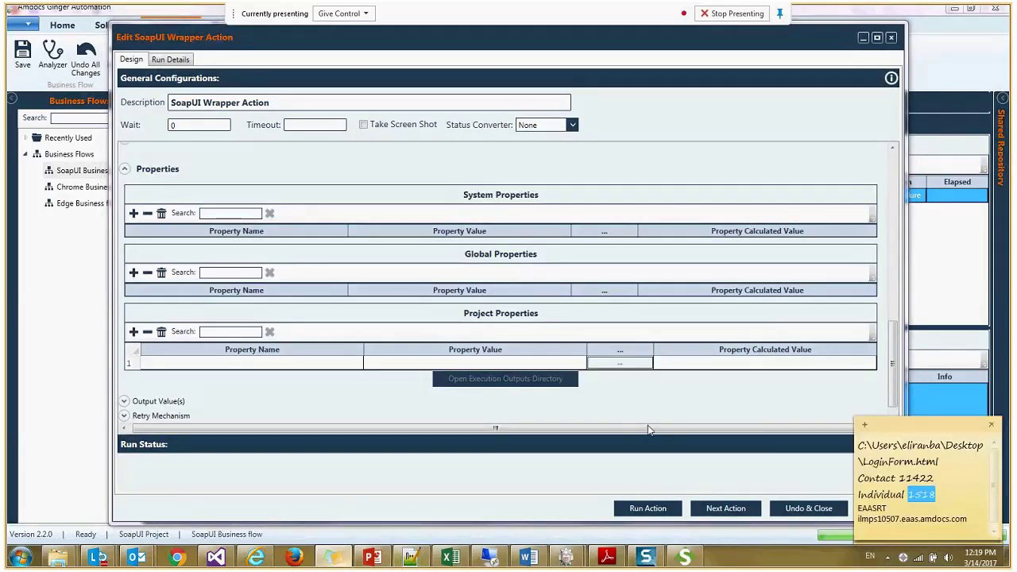
double_click(871, 508)
click(228, 364)
text(EAASRT)
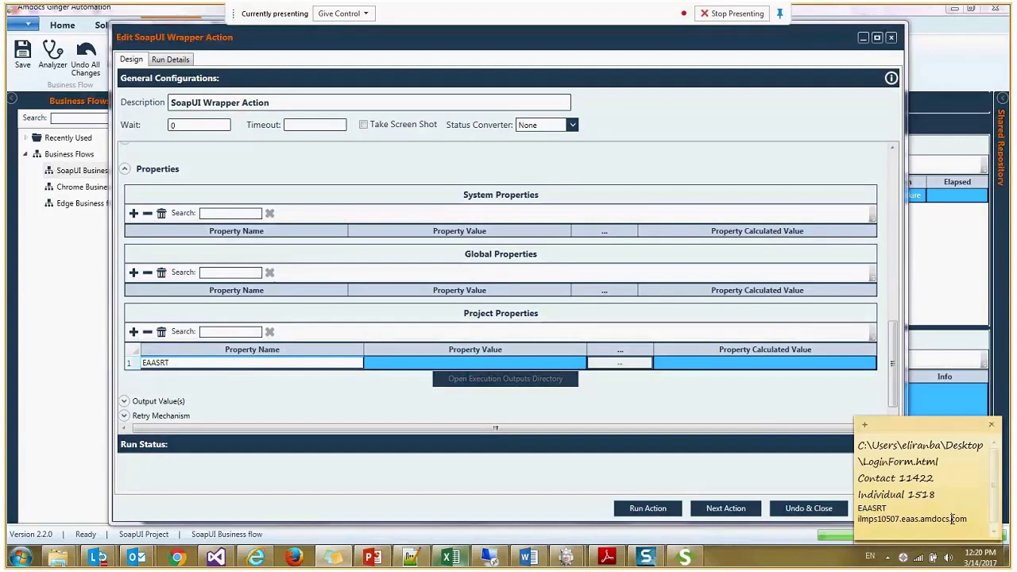
drag(968, 519, 912, 518)
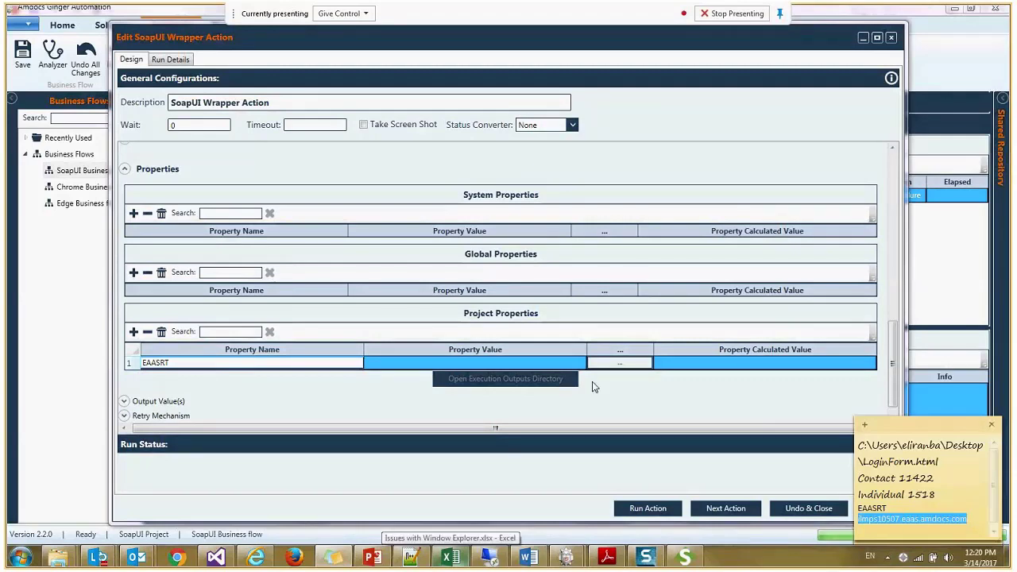
click(415, 362)
text(ilmps10507.eaas.amdocs.com)
click(311, 375)
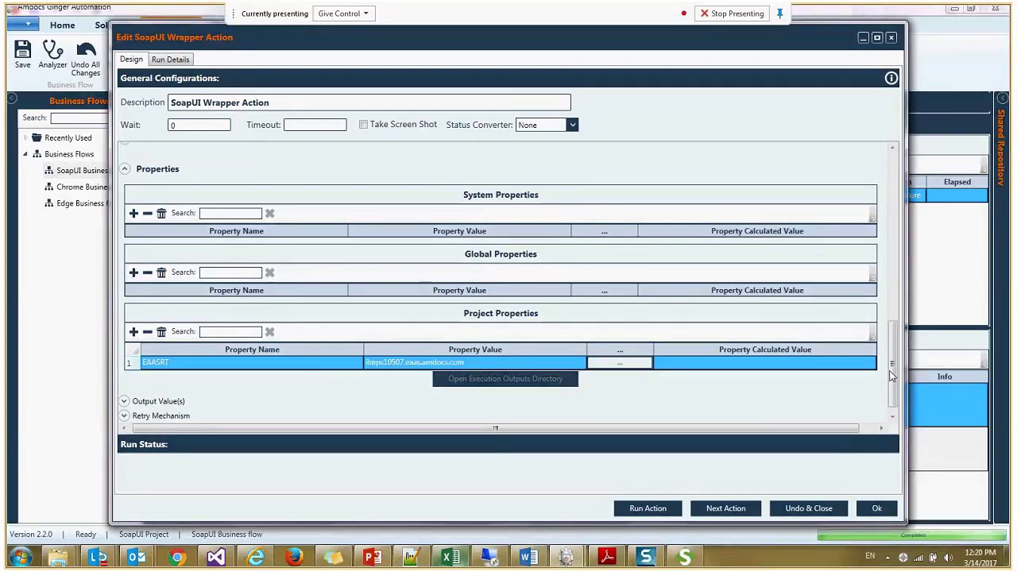
Step: Review the configured action settings from the XML file location to the project properties, including the Overrides fields
drag(891, 366, 911, 355)
scroll(912, 355, up, 5)
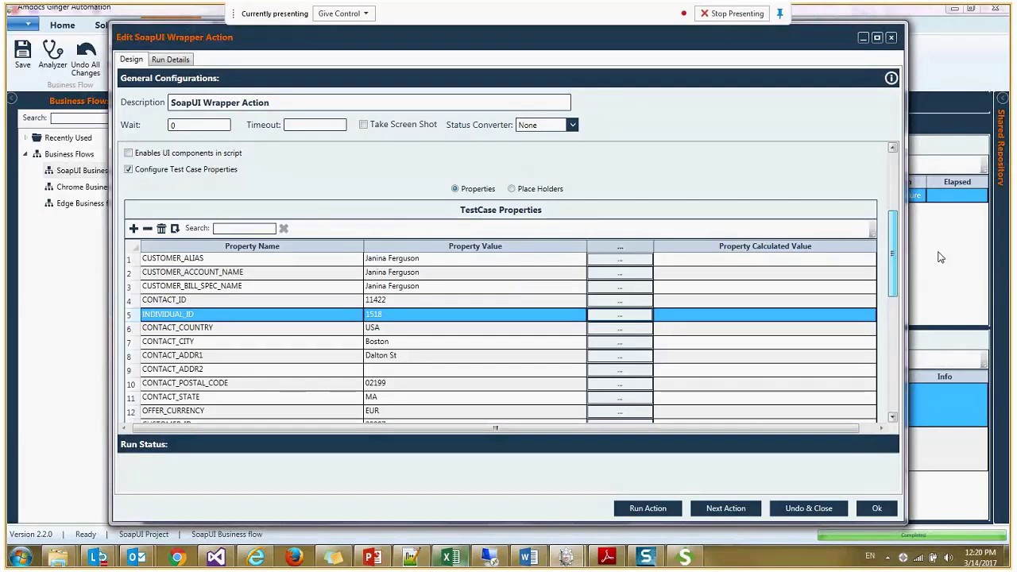
scroll(882, 255, up, 5)
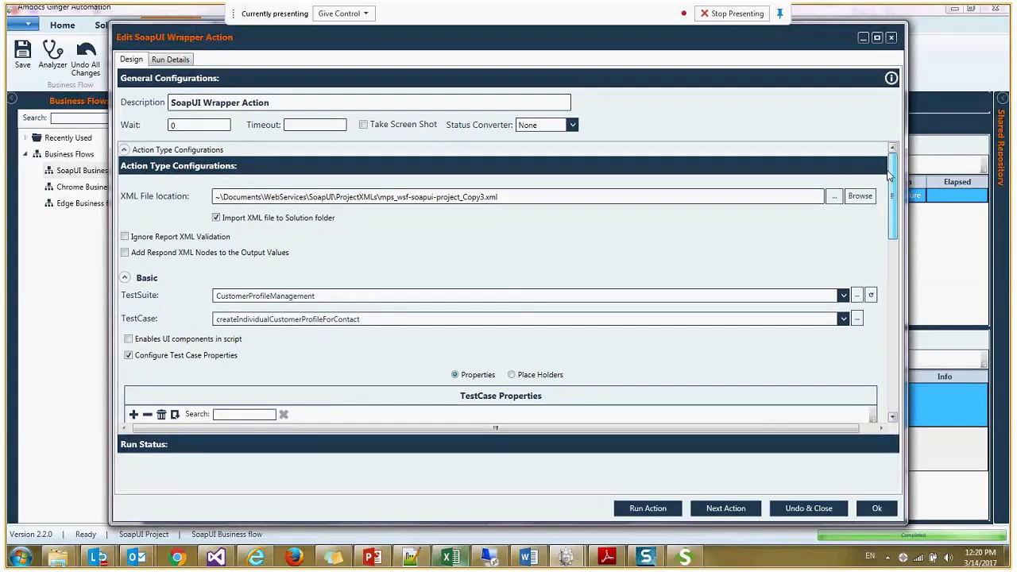
drag(889, 176, 897, 338)
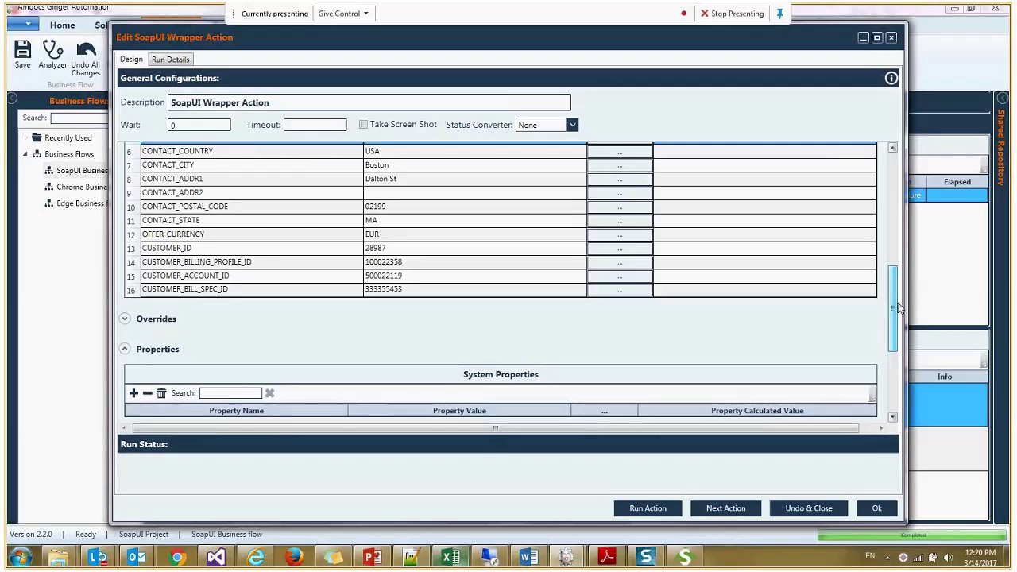
click(157, 203)
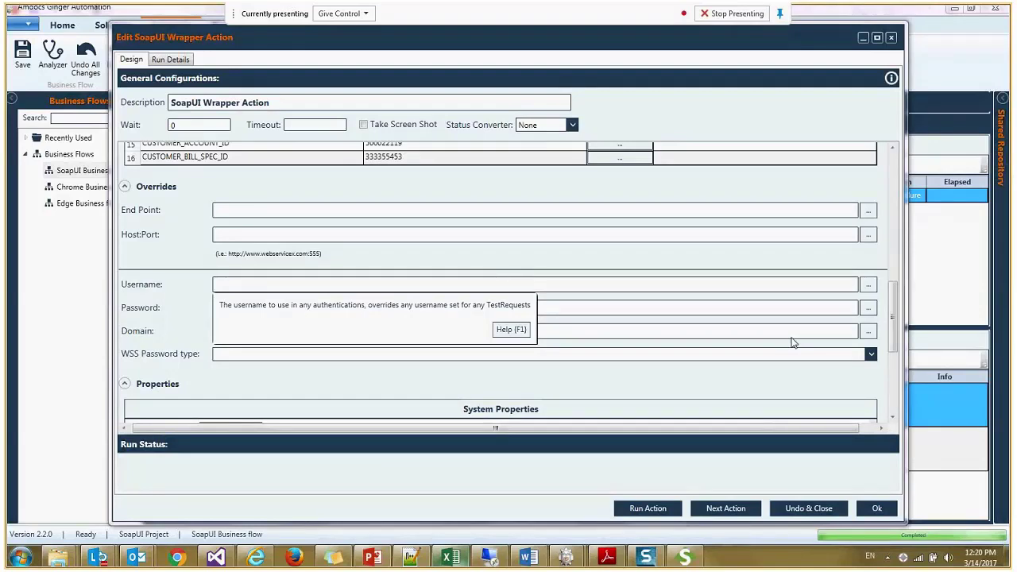
click(156, 186)
drag(893, 346, 893, 357)
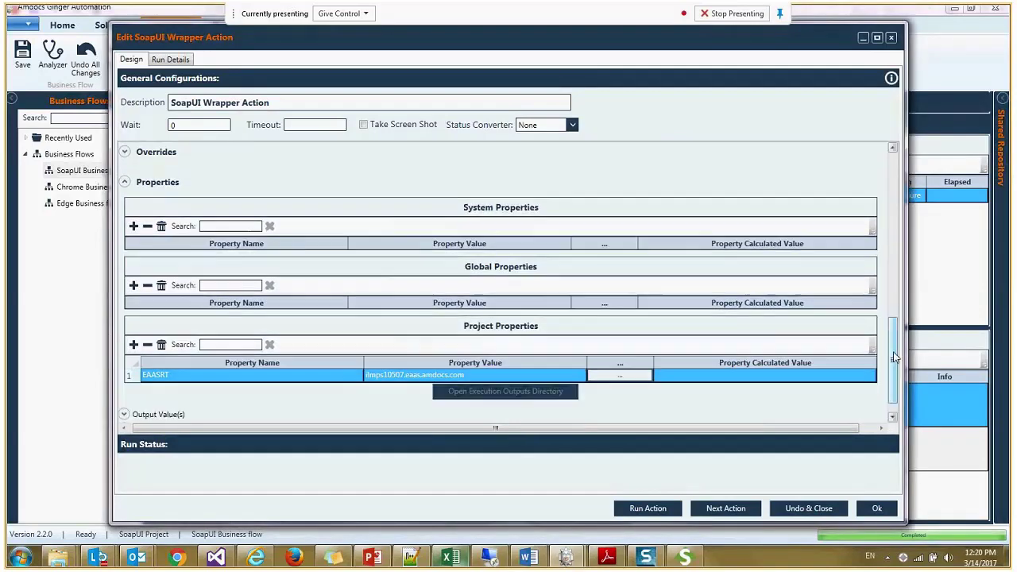
scroll(894, 357, up, 3)
scroll(131, 320, down, 1)
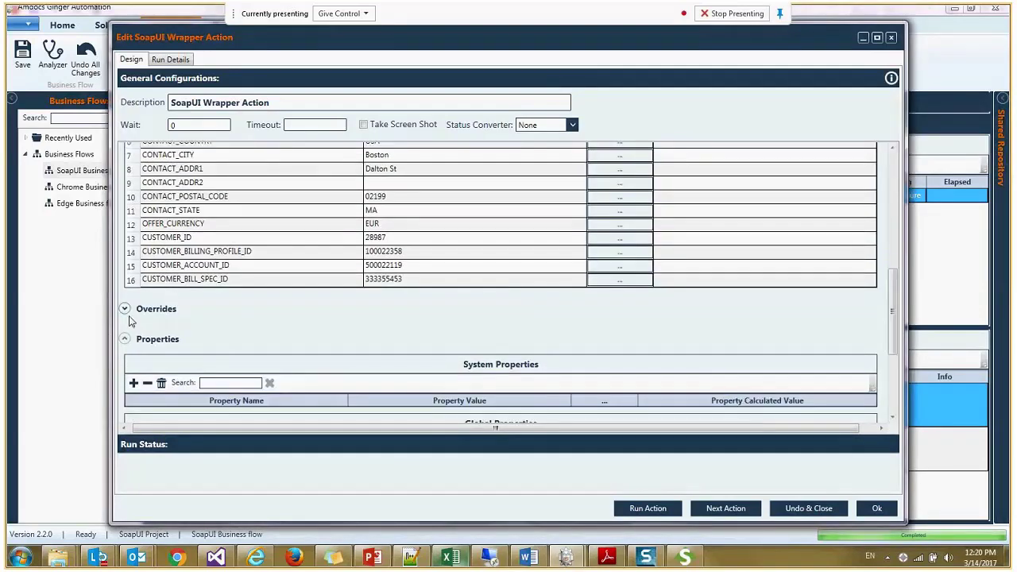
scroll(902, 380, down, 3)
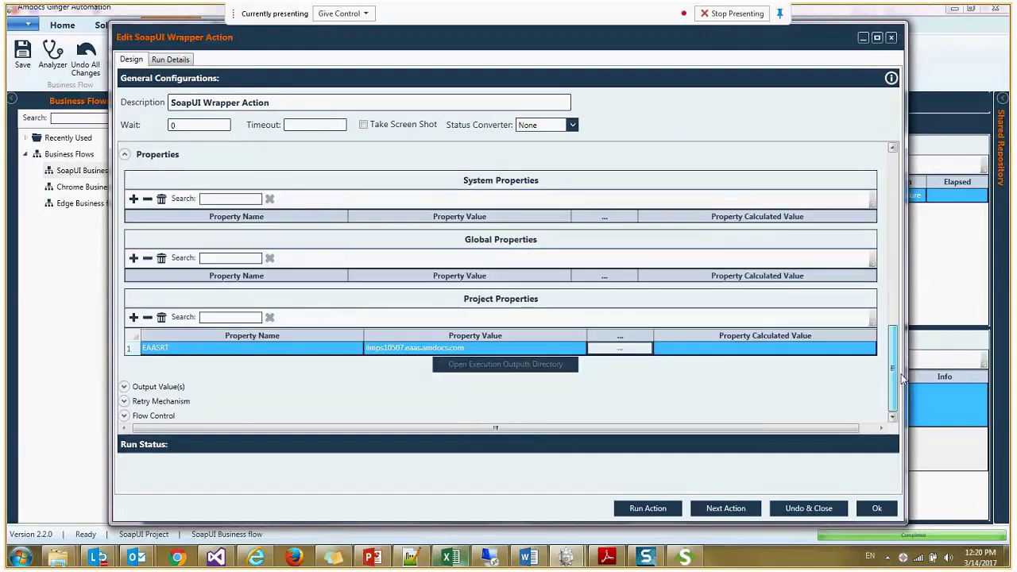
Step: Run the SoapUI action and assign a web services agent to the MyWebServicesApp target application
drag(906, 522, 939, 523)
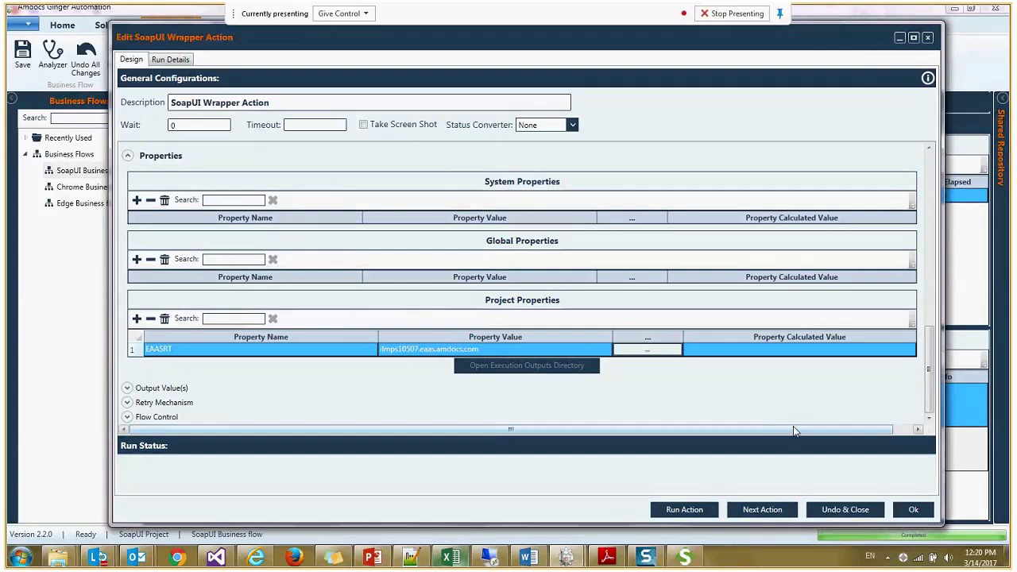
click(684, 509)
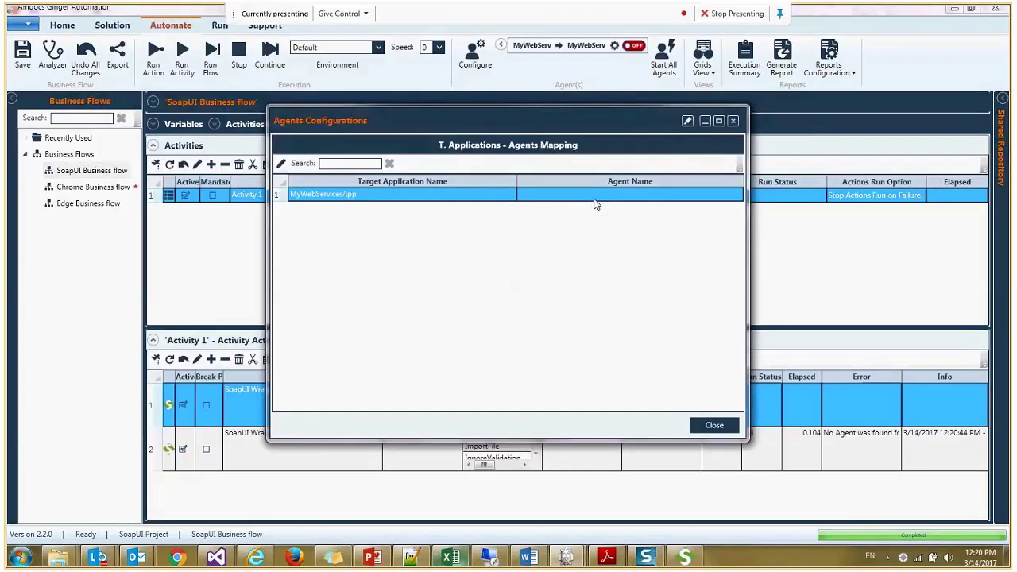
double_click(594, 198)
click(558, 355)
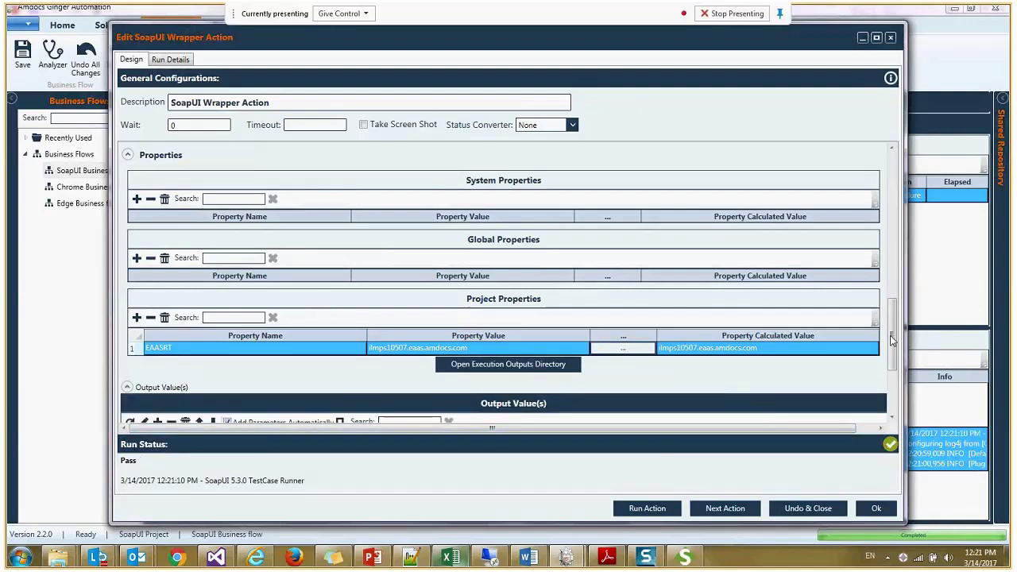
Step: Check the action's output values and the extra info in its run details
drag(891, 339, 892, 376)
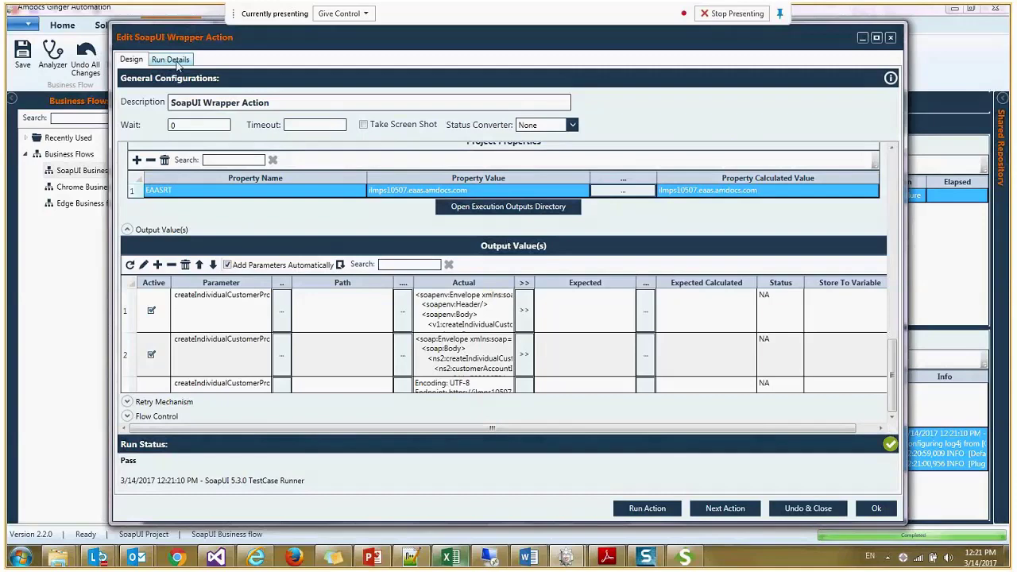
click(168, 60)
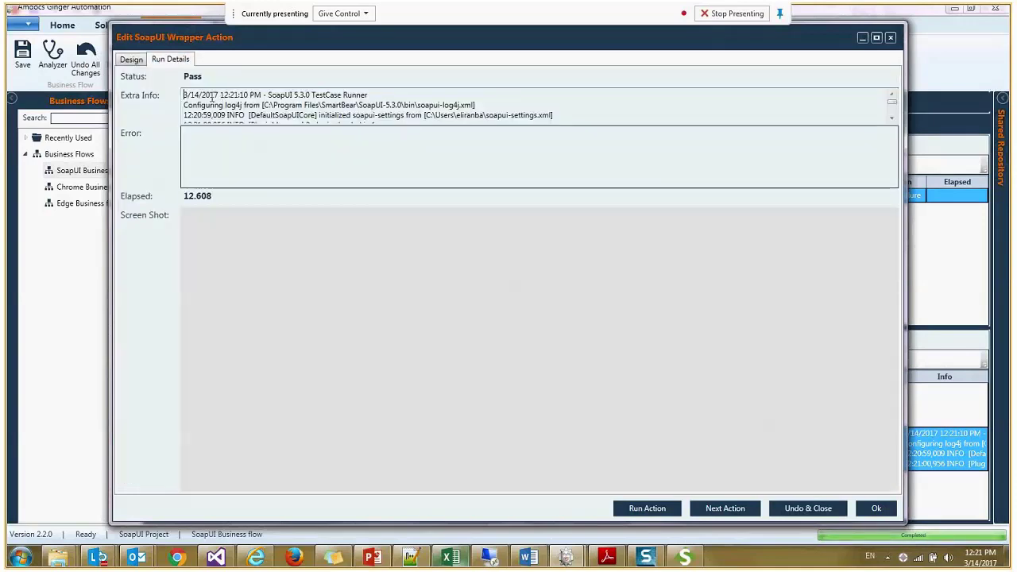
drag(185, 94, 413, 118)
scroll(415, 118, down, 3)
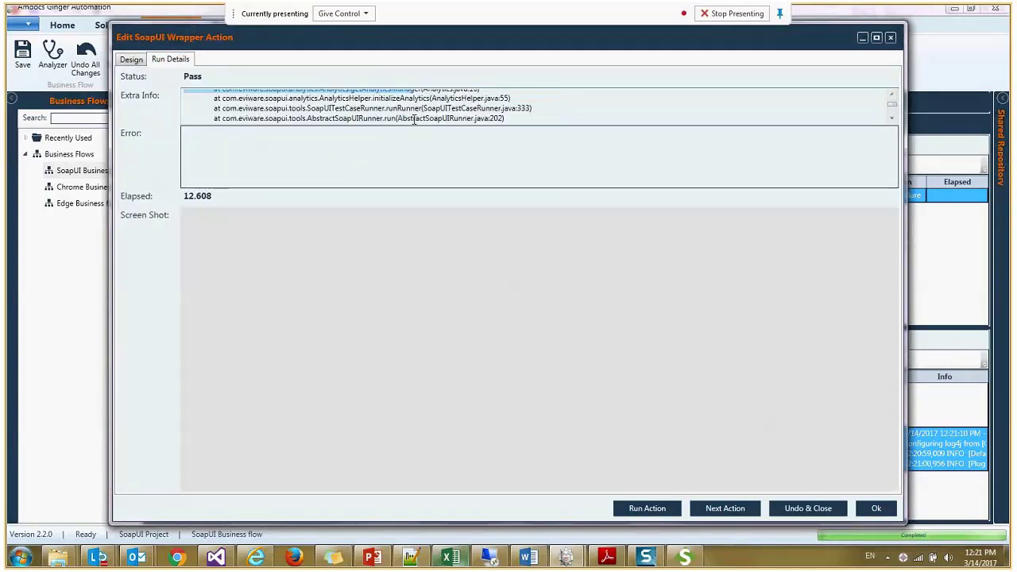
click(132, 60)
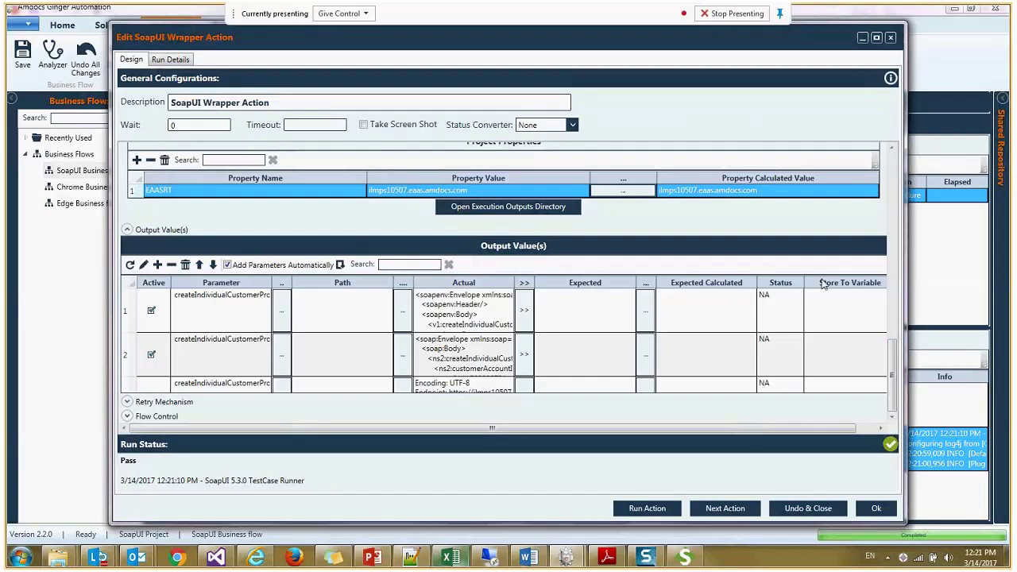
Step: Open the action's execution outputs directory, examine the full names of the generated files, and return to the action
scroll(479, 395, up, 5)
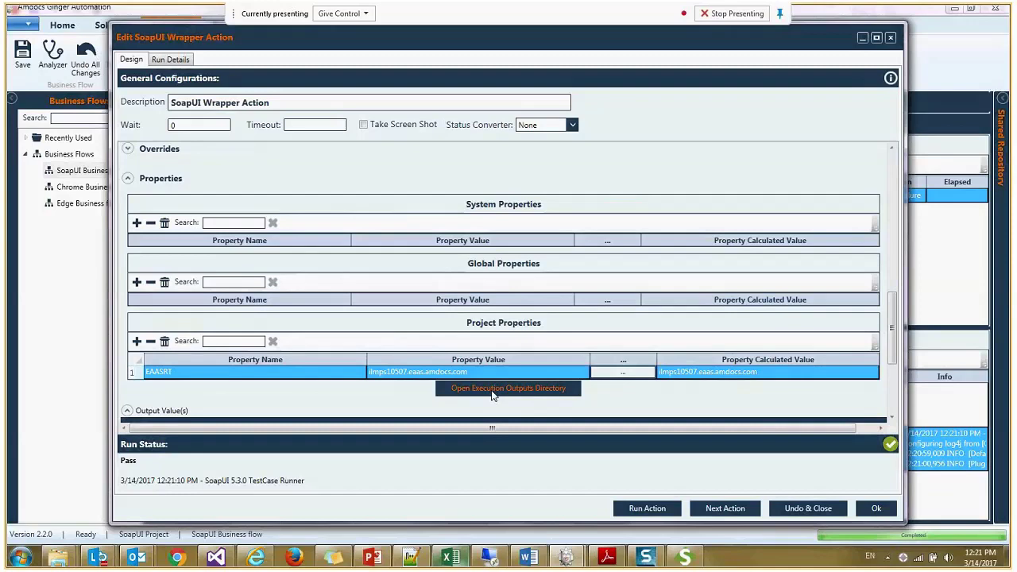
click(498, 389)
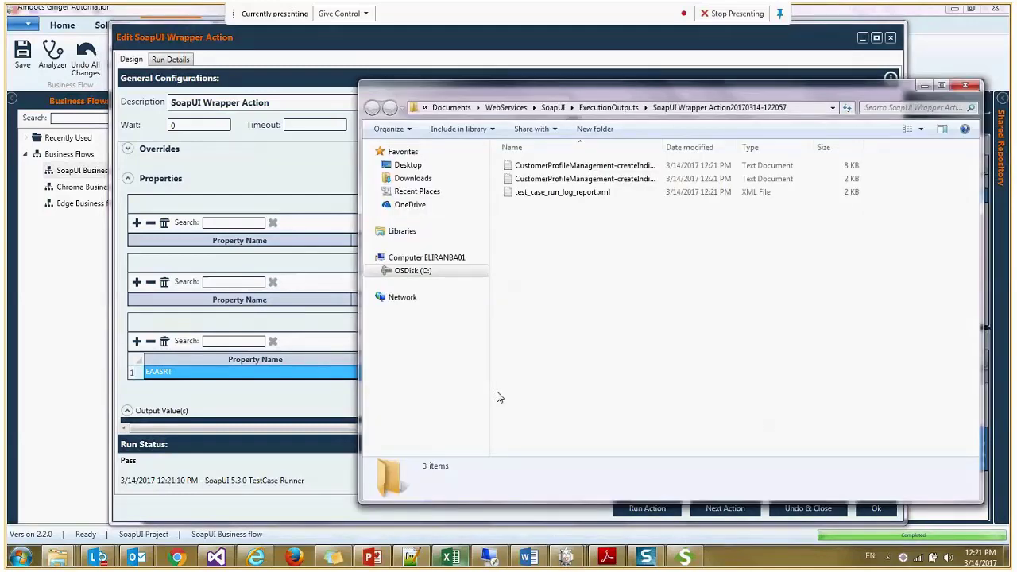
drag(660, 147, 950, 159)
drag(784, 95, 539, 61)
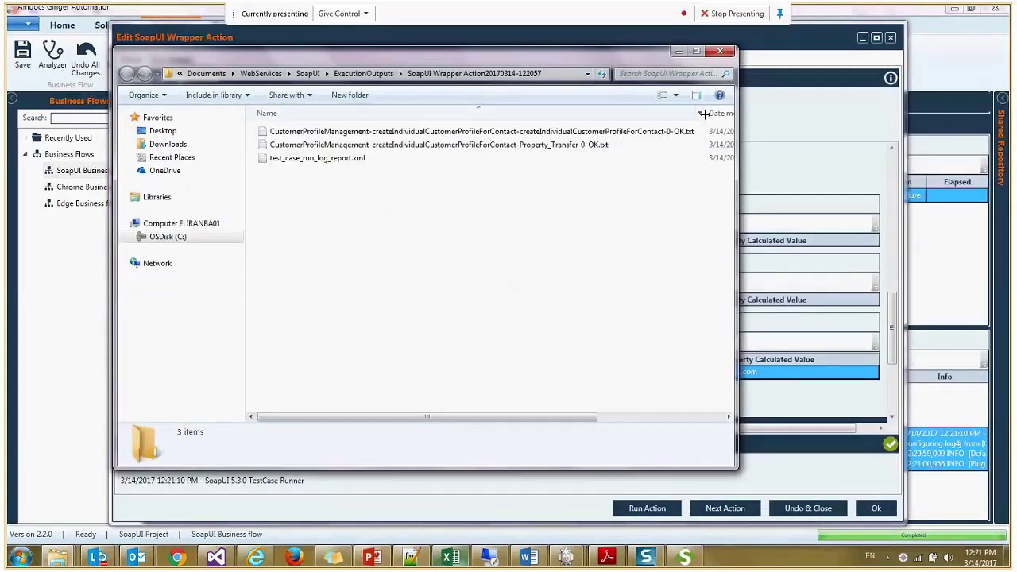
drag(703, 113, 397, 110)
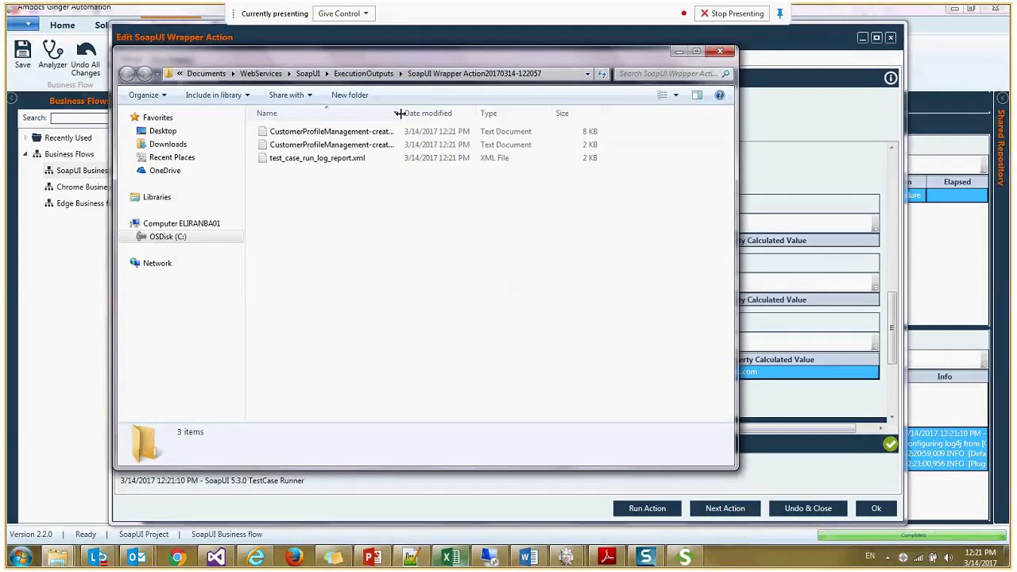
click(768, 118)
Step: Widen the Parameter column of the output values and examine the createIndividualCustomerProfileForContact request, response and properties entries
click(161, 410)
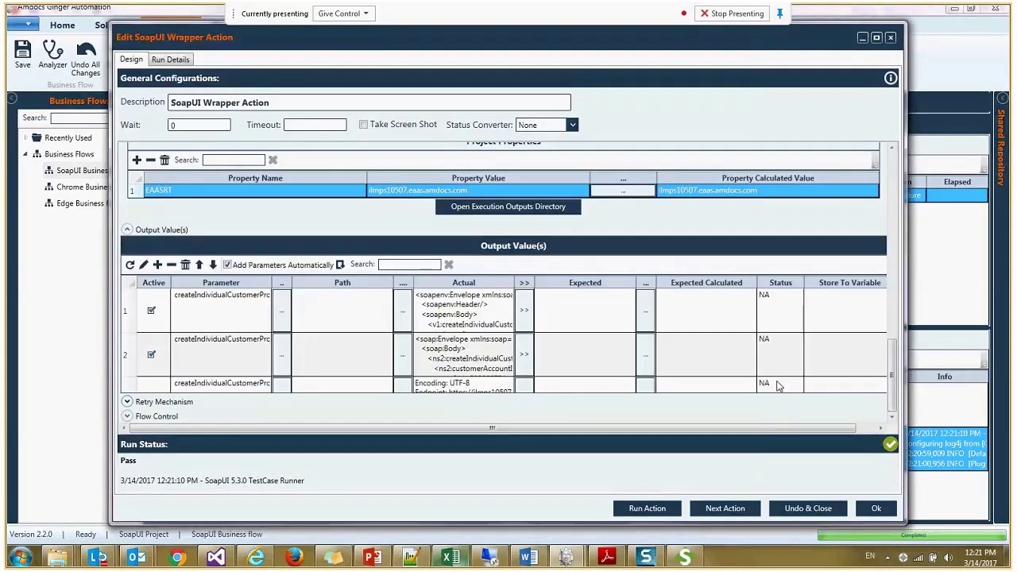
click(463, 316)
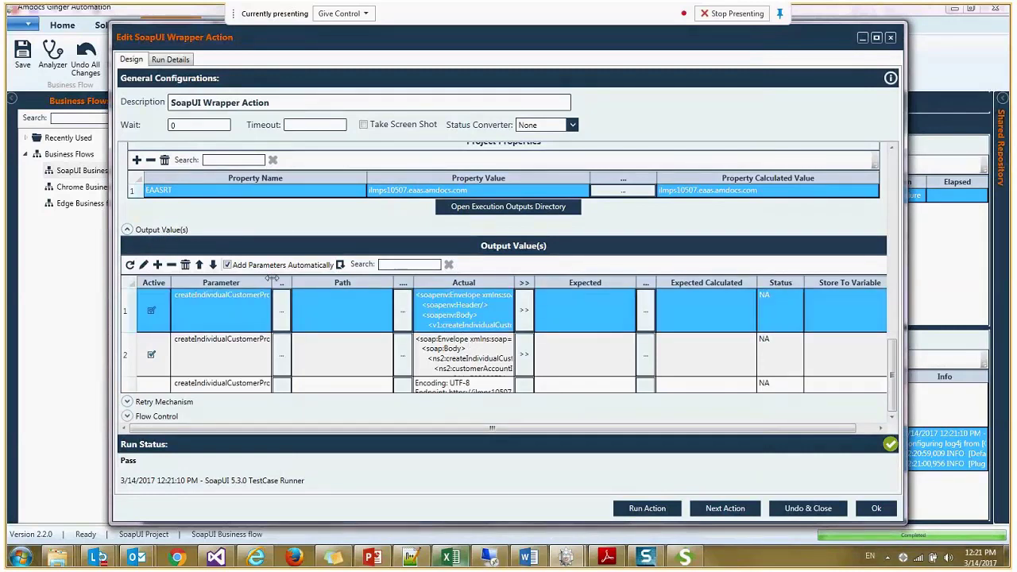
drag(271, 278, 415, 294)
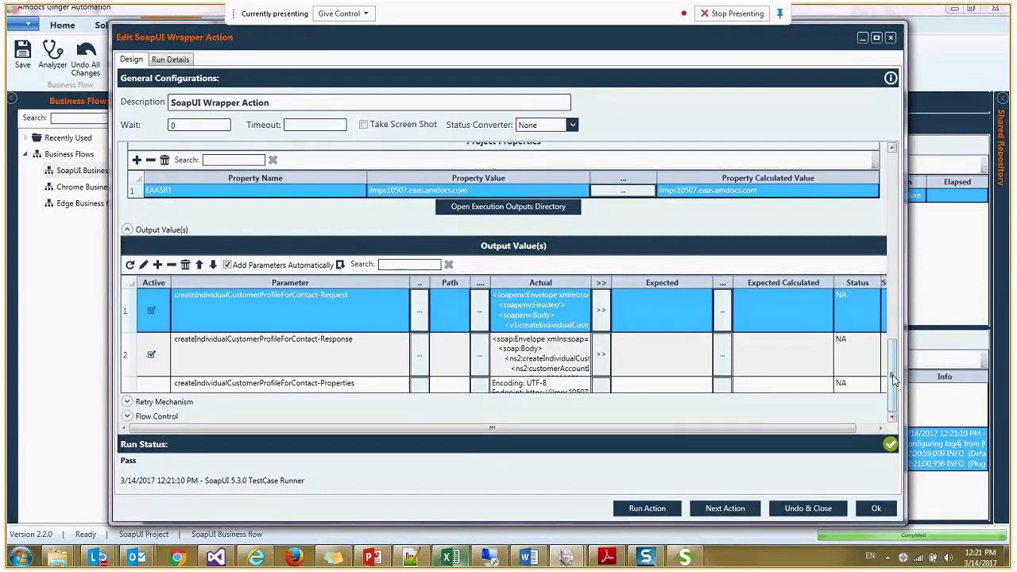
click(580, 349)
click(574, 311)
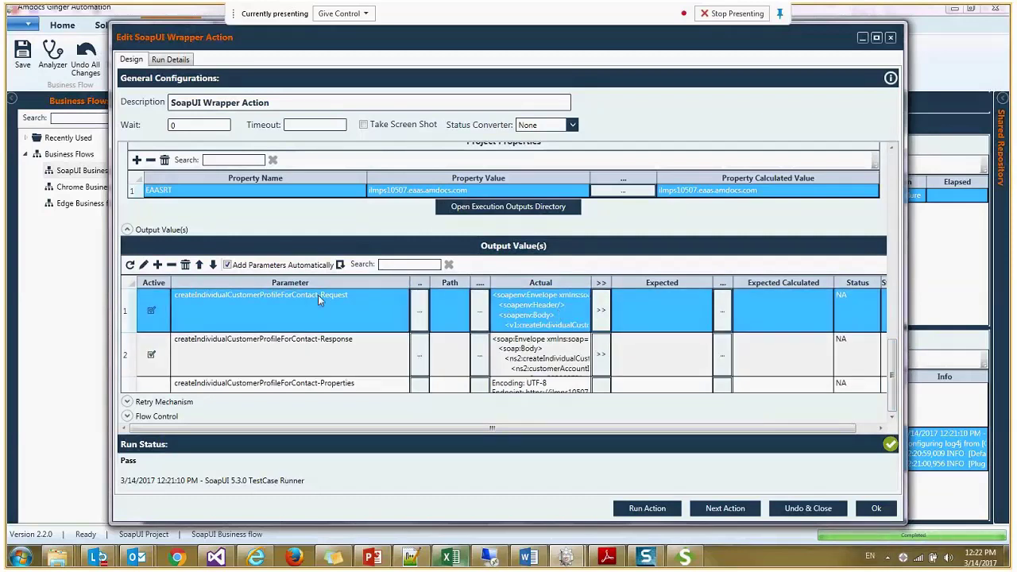
click(347, 348)
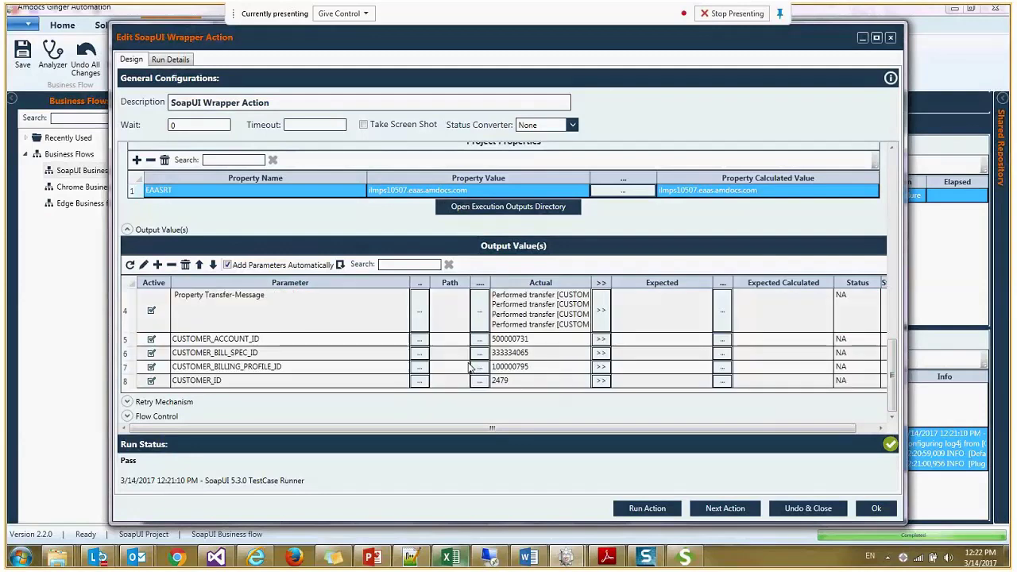
shift+click(365, 380)
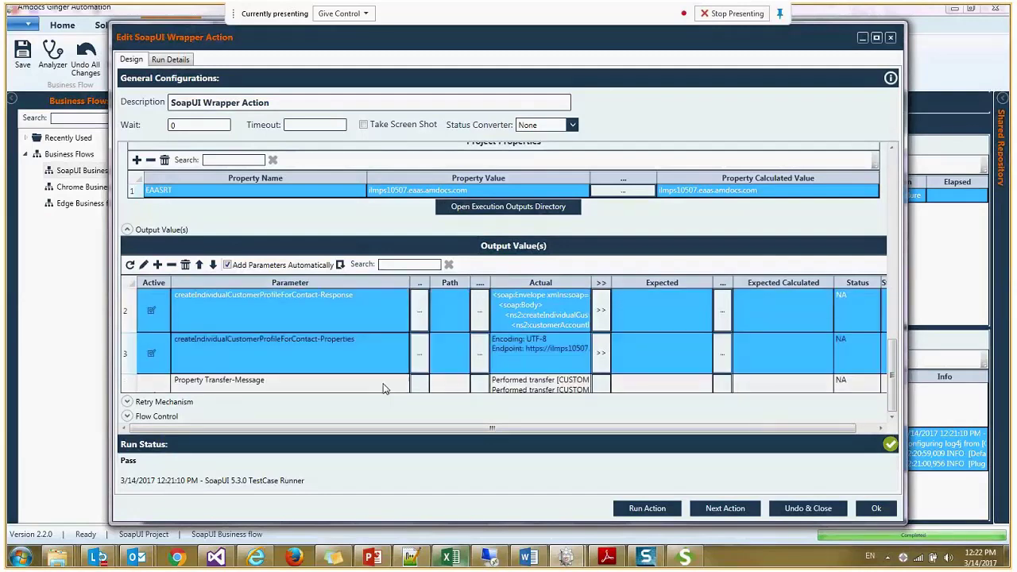
Step: Look through the customer account, bill spec, billing profile and customer ID parameters in the output values
scroll(384, 388, down, 1)
click(185, 297)
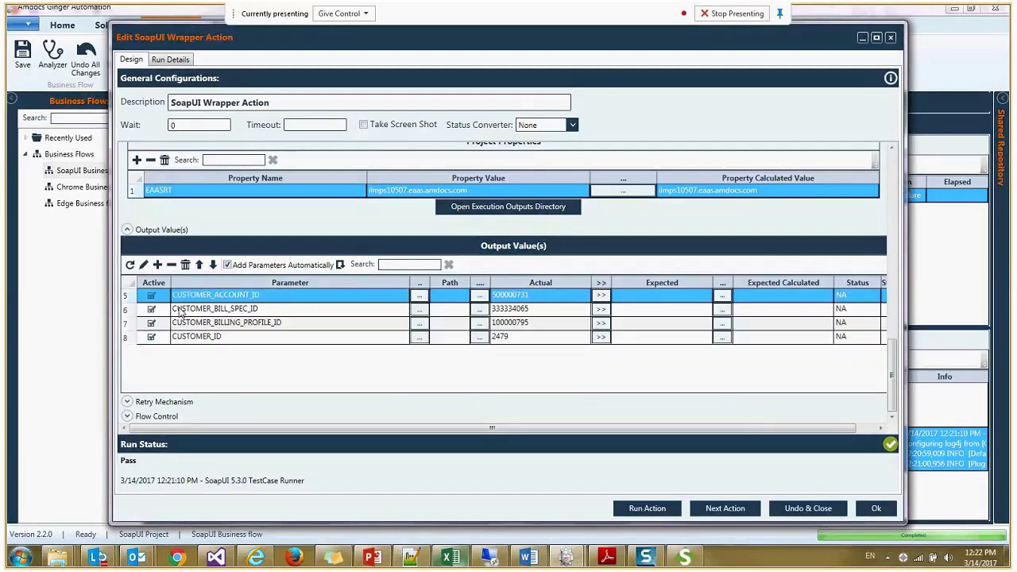
click(247, 309)
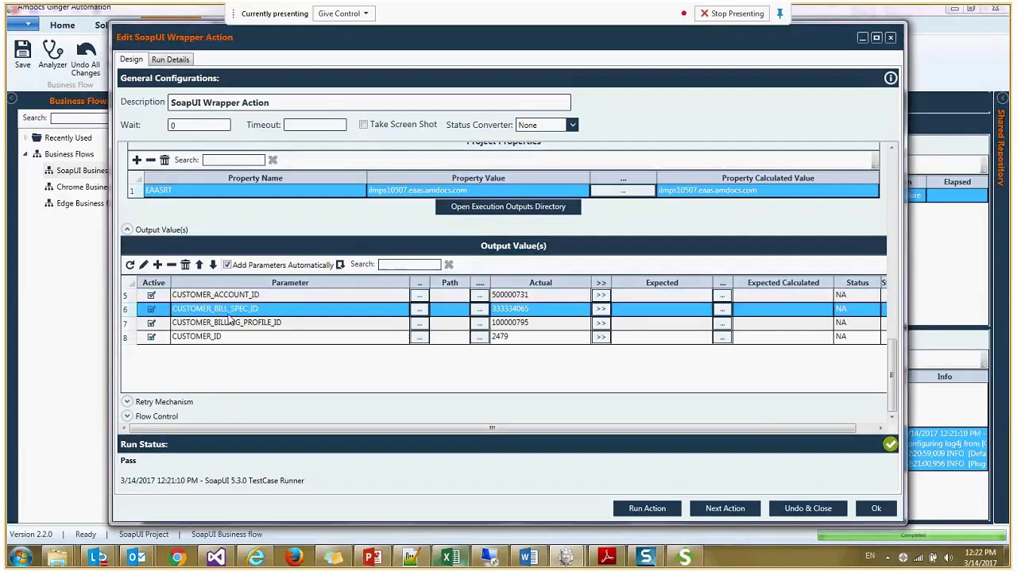
click(283, 337)
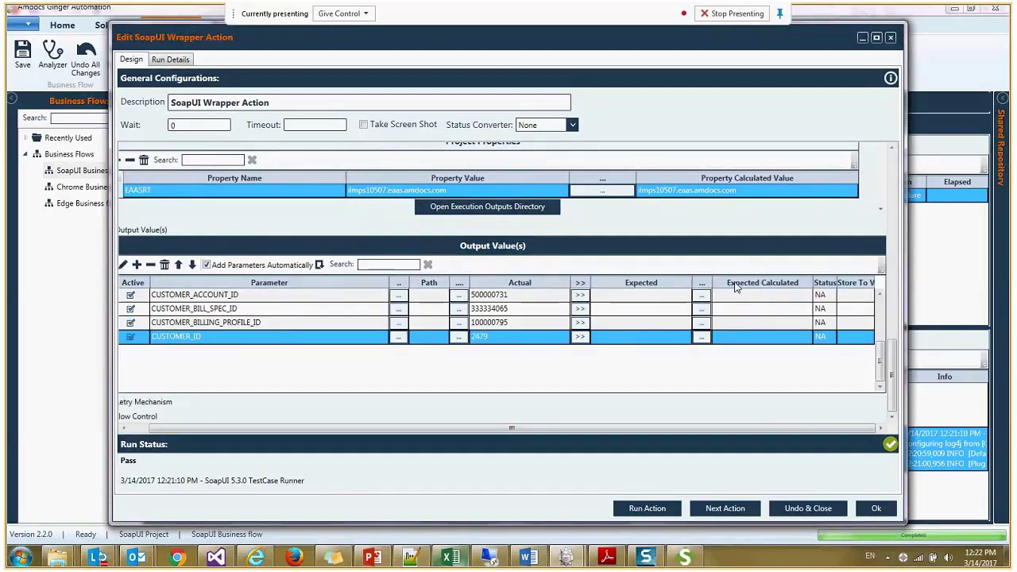
Step: Narrow the Expected Calculated column and check the Store To Variable choices for CUSTOMER_BILL_SPEC_ID
drag(812, 283, 723, 283)
click(828, 313)
click(829, 314)
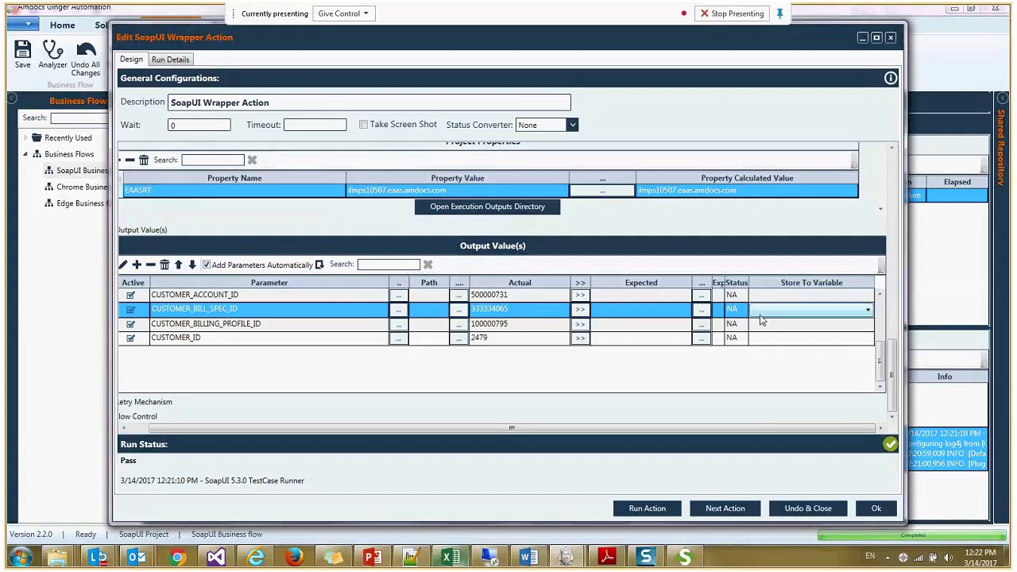
click(805, 311)
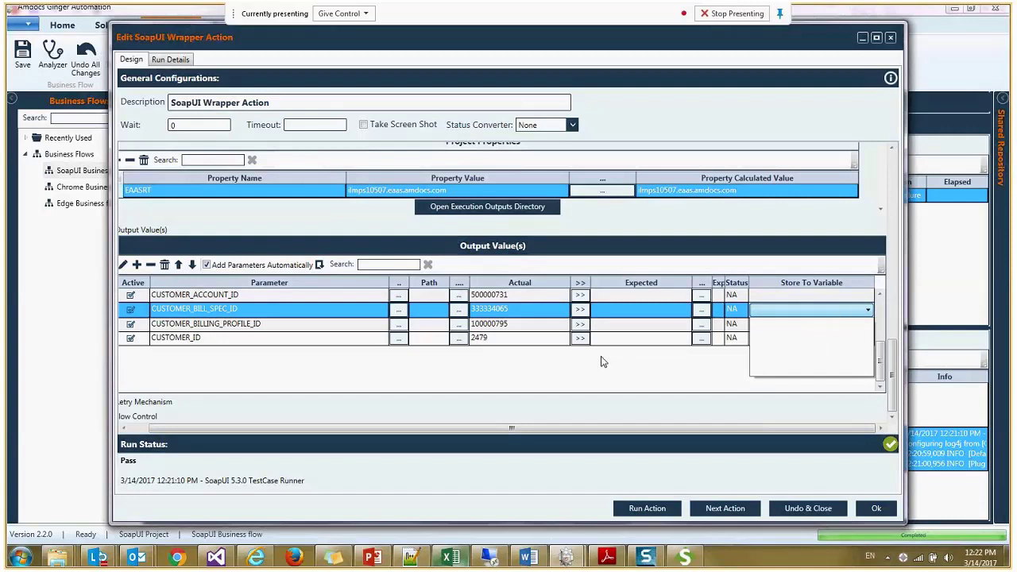
click(784, 304)
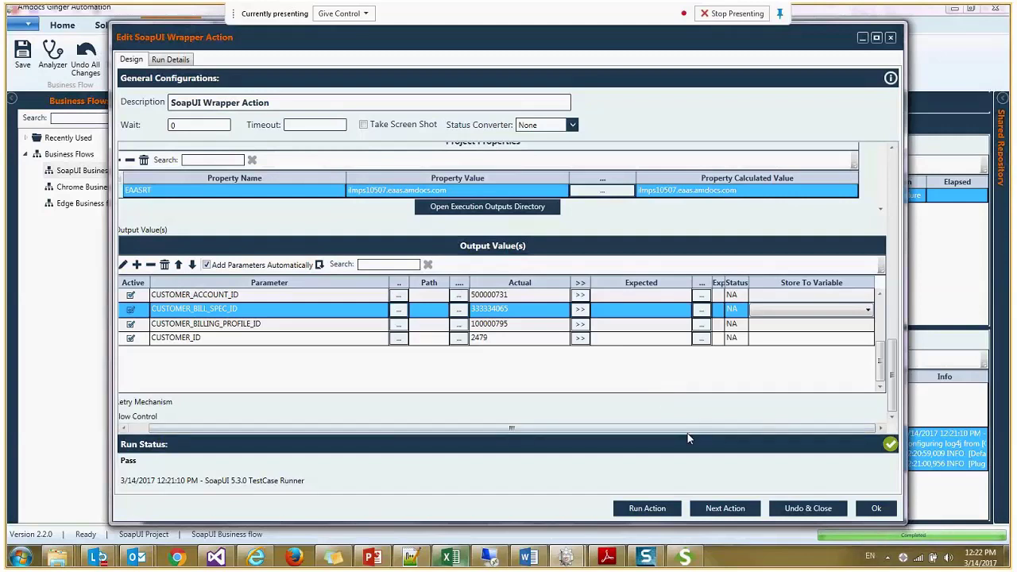
Step: Widen the action editor and accept the configured SoapUI Wrapper Action
drag(532, 430, 513, 431)
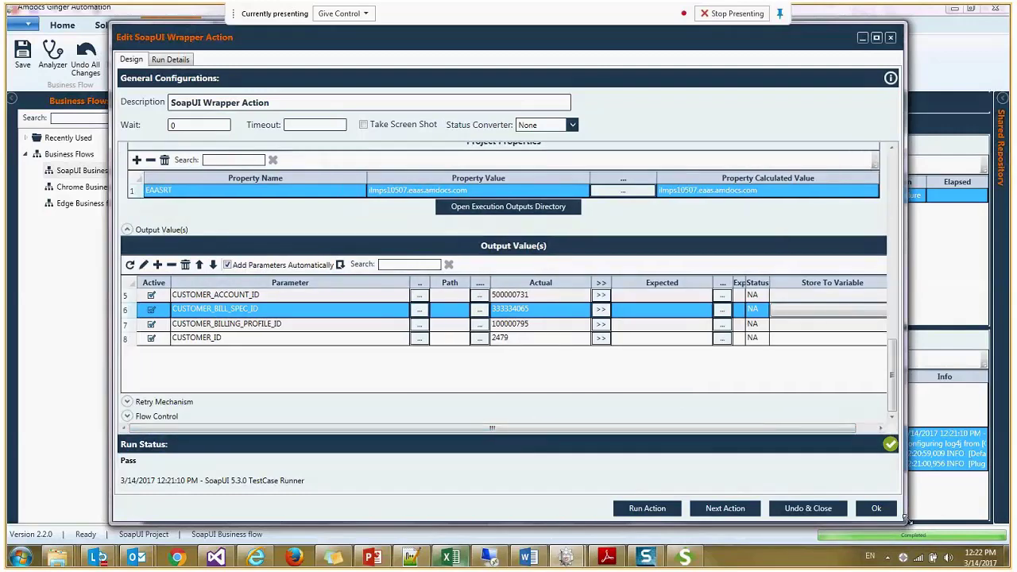
drag(906, 518, 950, 491)
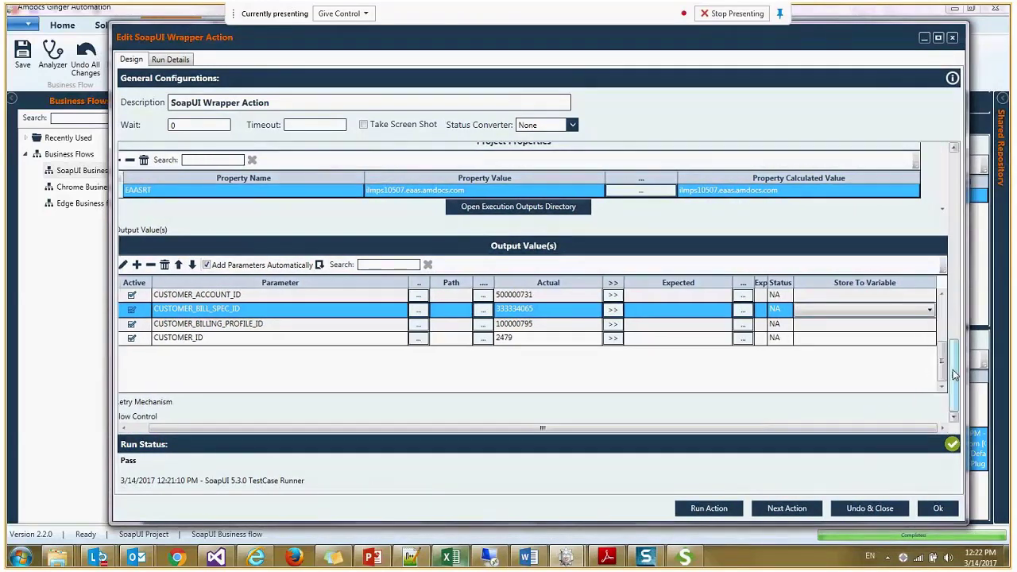
click(937, 508)
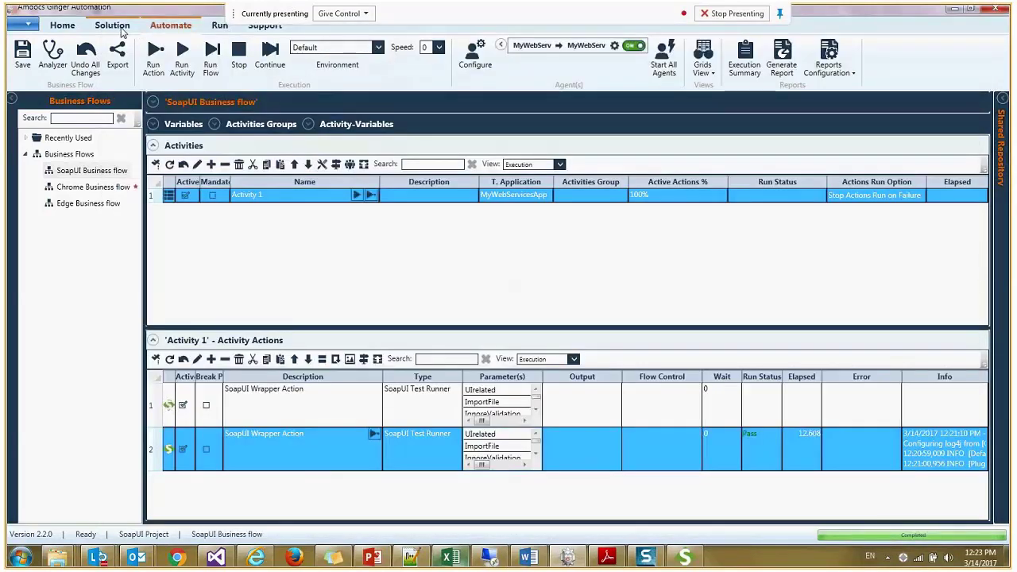